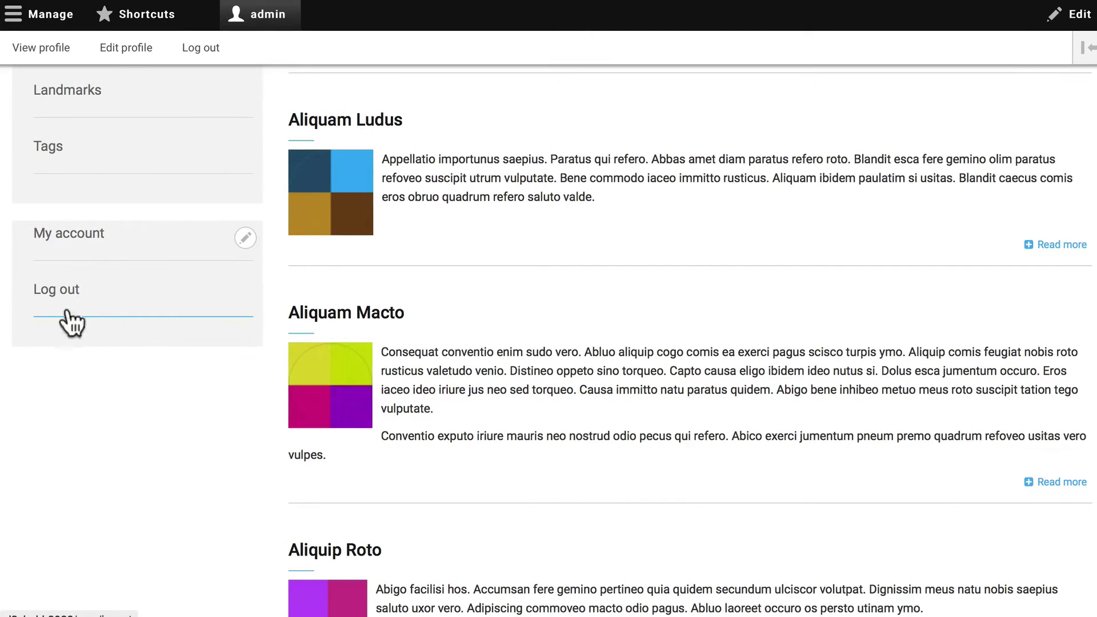
# Return to the top of the Hotels of Sydney front page and show the Manage admin menu
pyautogui.click(66, 292)
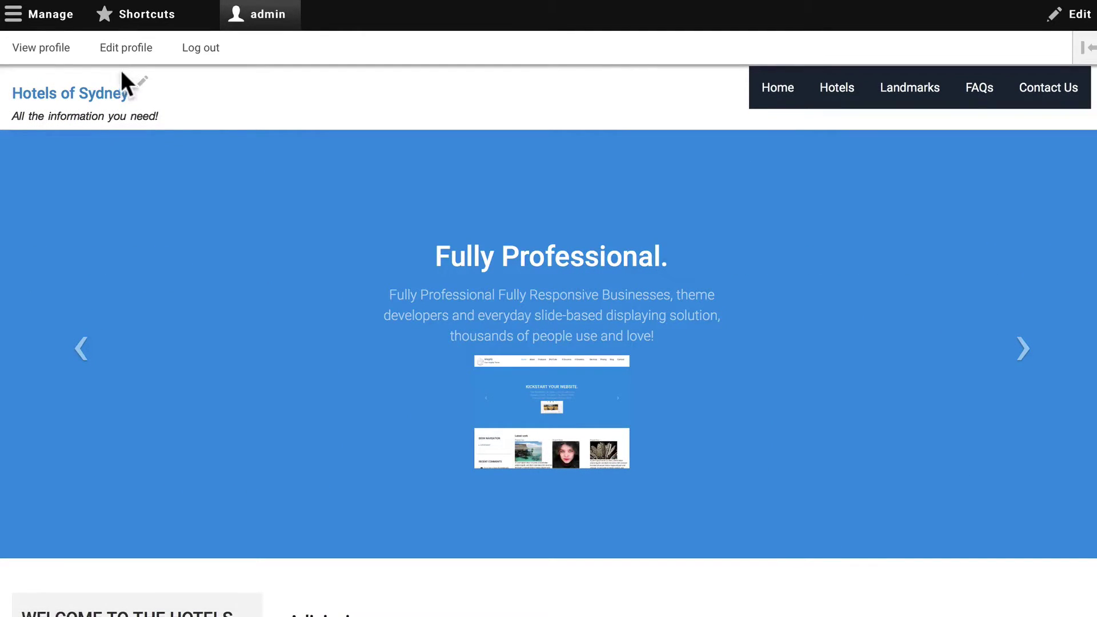
pyautogui.click(43, 21)
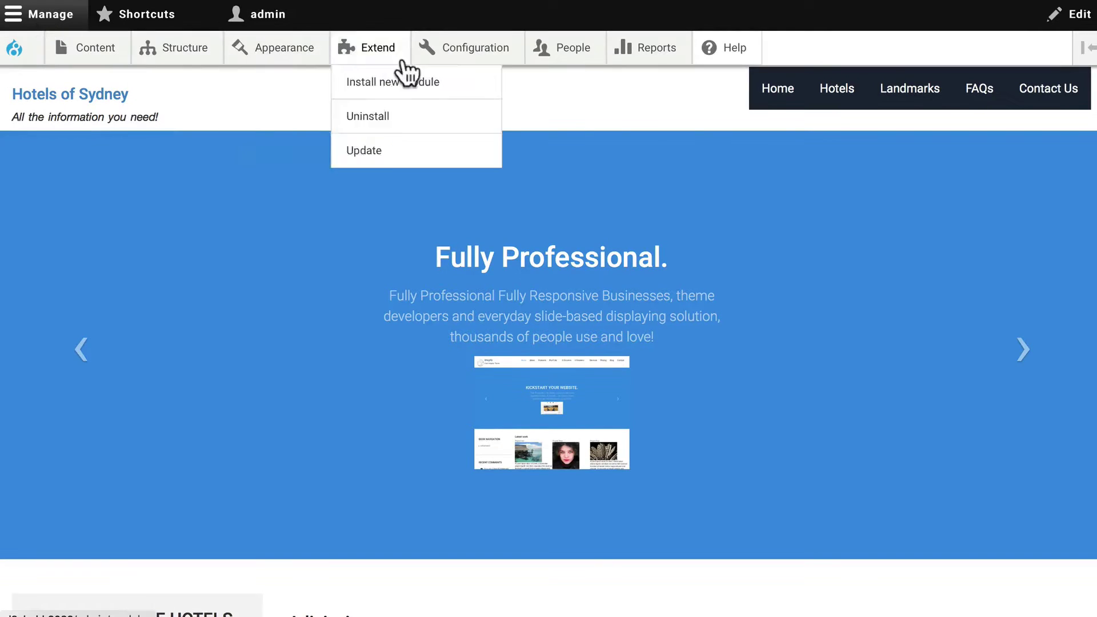
# Add a new user role named Editor from People > Roles
pyautogui.moveTo(571, 51)
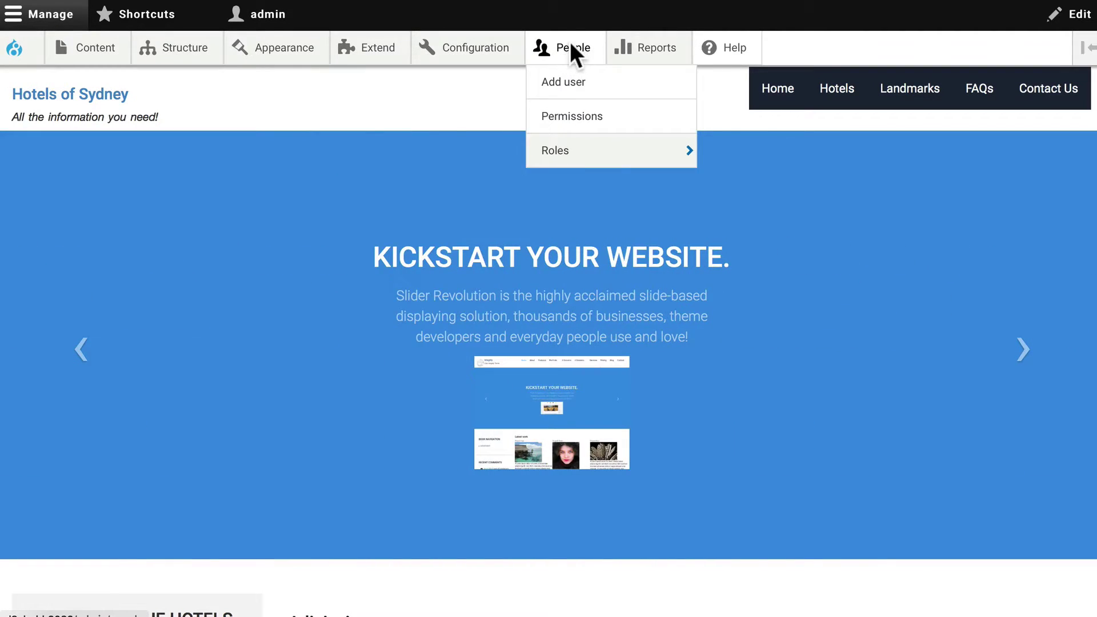
pyautogui.click(570, 44)
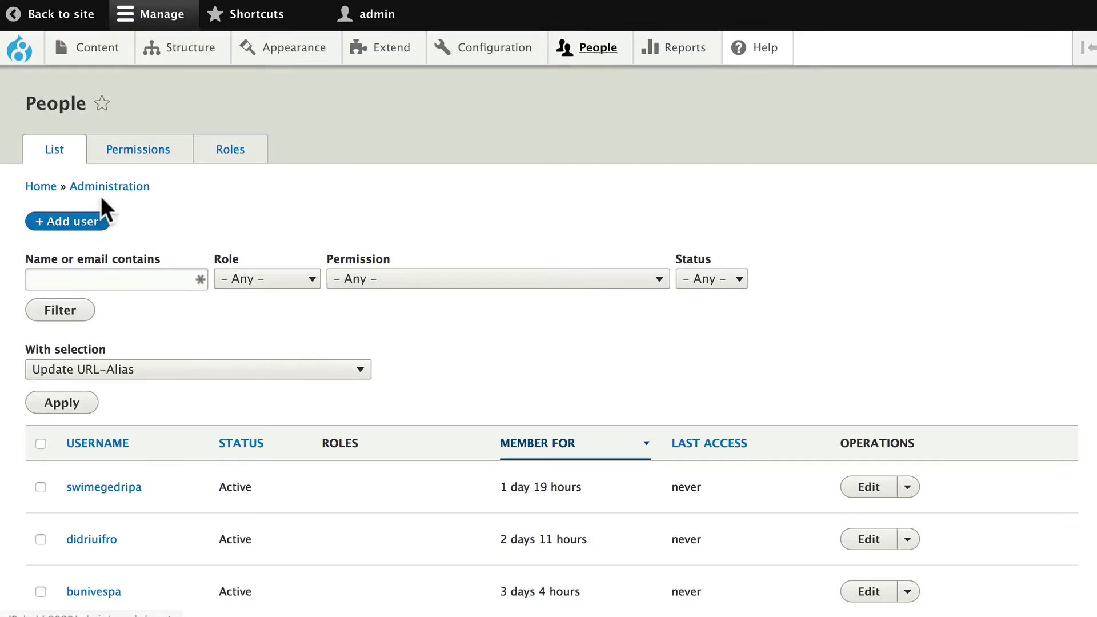
pyautogui.click(231, 150)
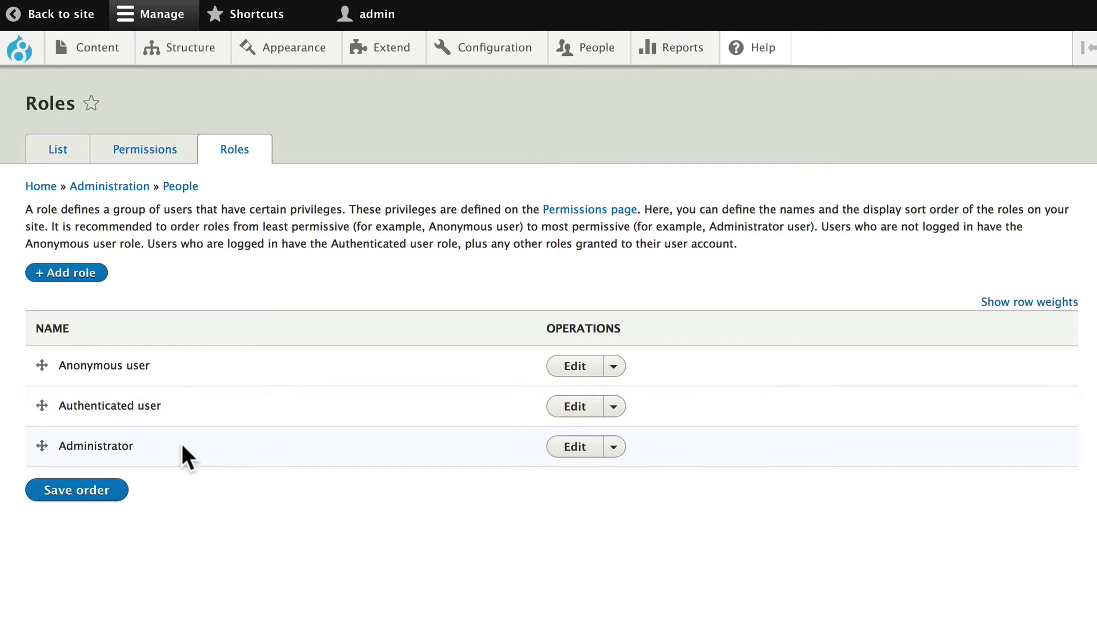
pyautogui.click(68, 269)
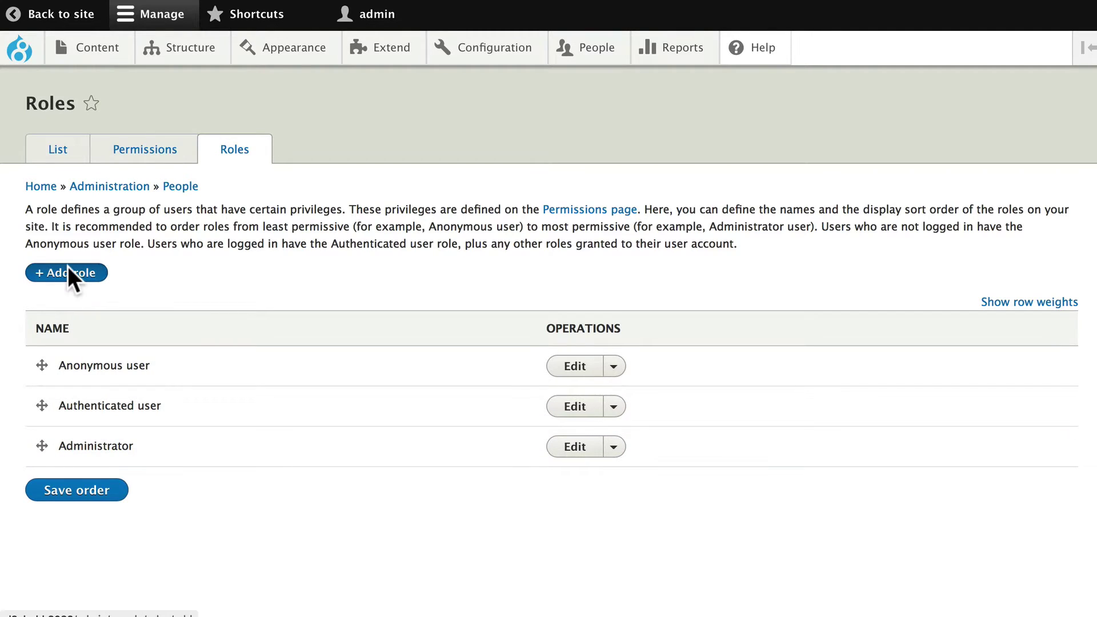
pyautogui.click(57, 192)
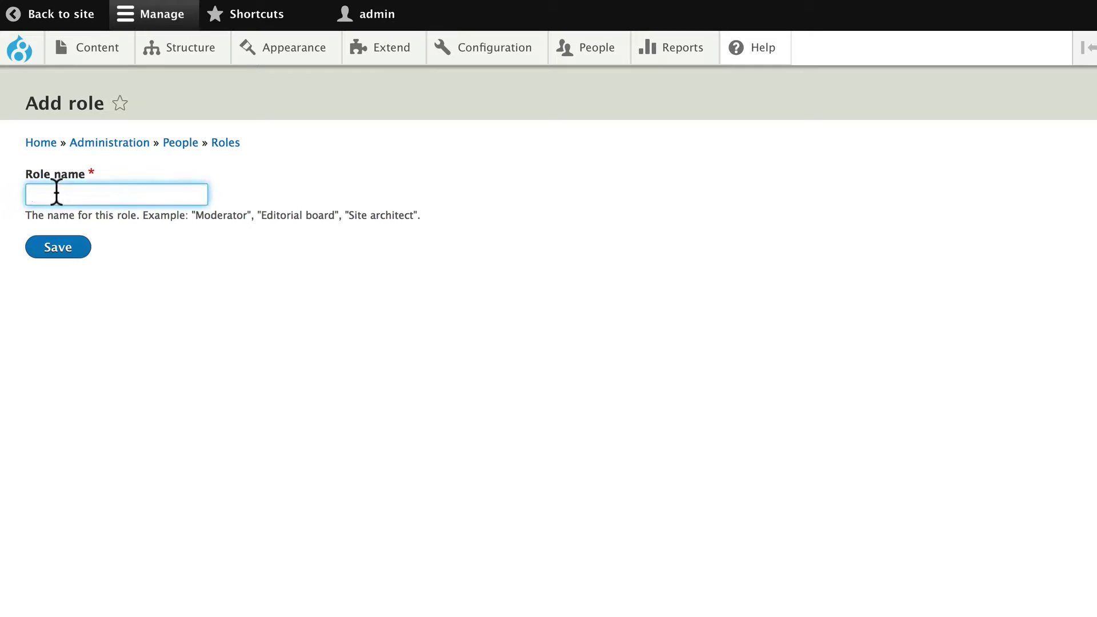
pyautogui.write('Editor')
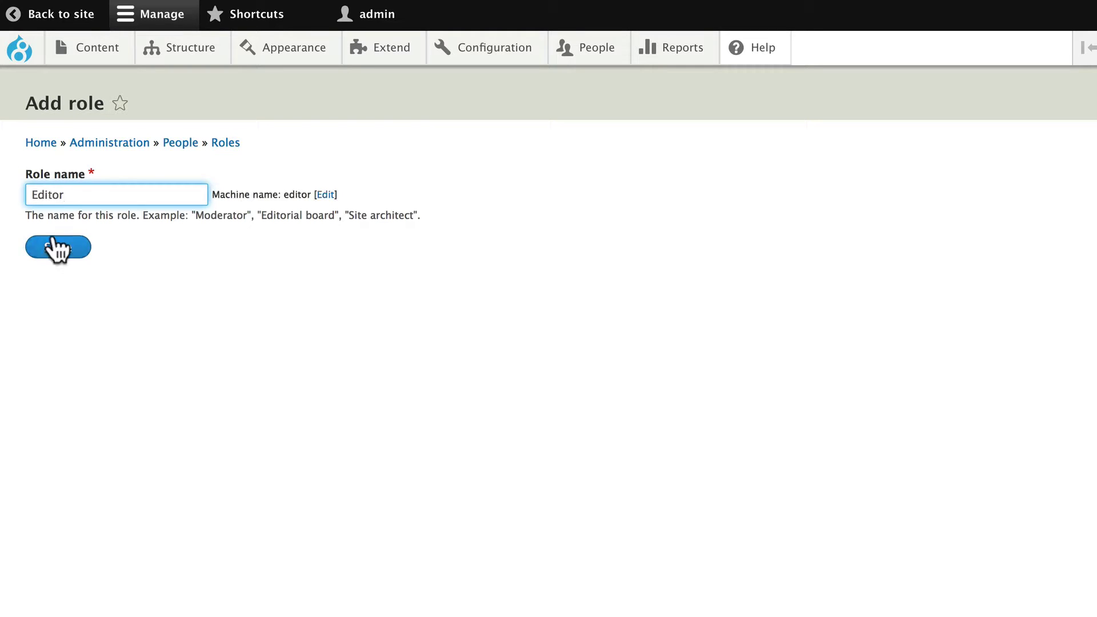
pyautogui.click(58, 249)
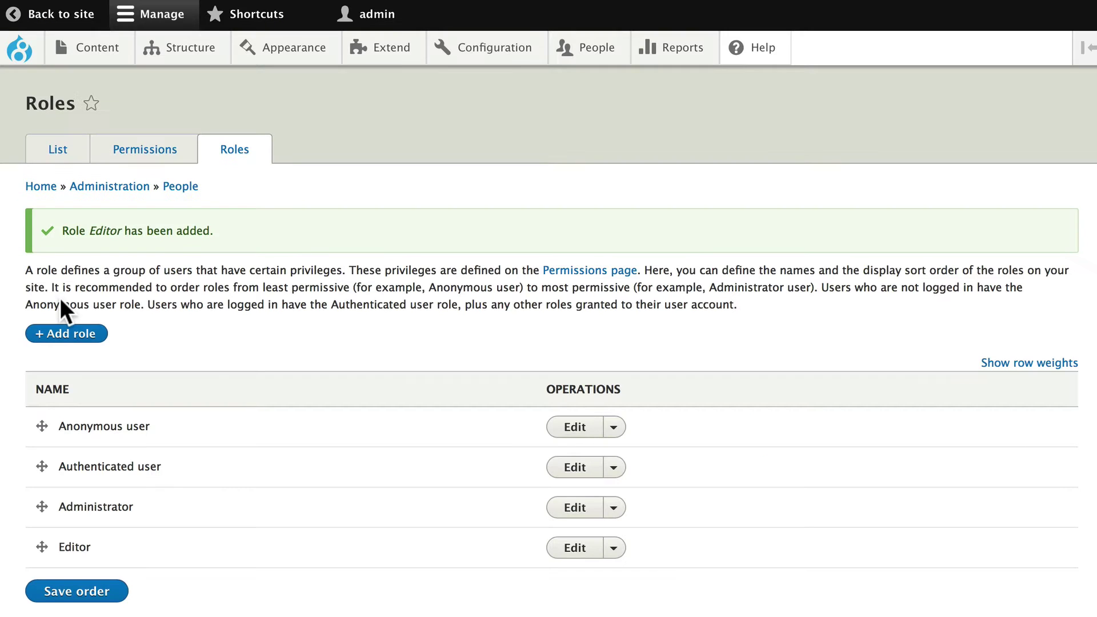
# Move the Editor role above Administrator and save the new role order
pyautogui.moveTo(42, 547); pyautogui.dragTo(41, 510)
pyautogui.scroll(-2, 38, 413)
pyautogui.click(77, 536)
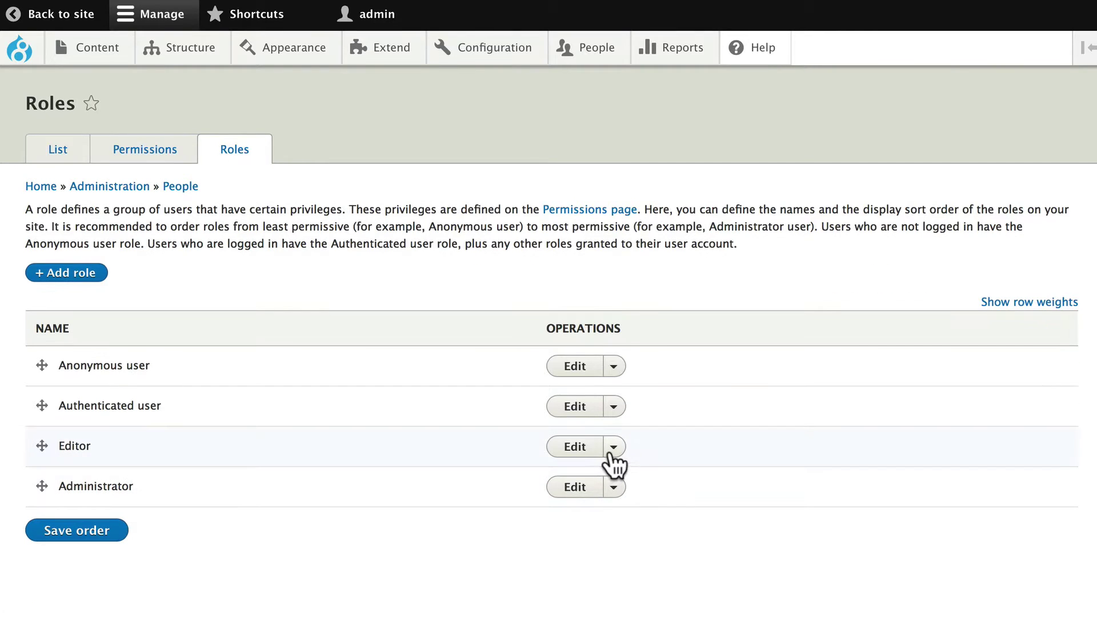
# Open the Editor role's permissions and tick its comment permissions, including editing own comments
pyautogui.click(611, 451)
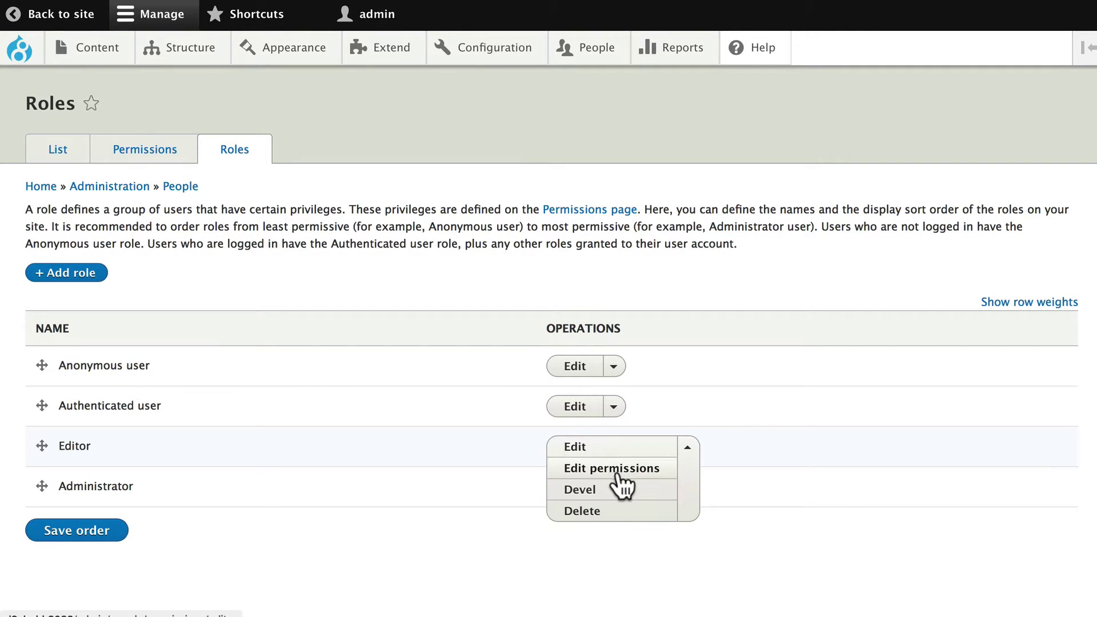
pyautogui.click(544, 468)
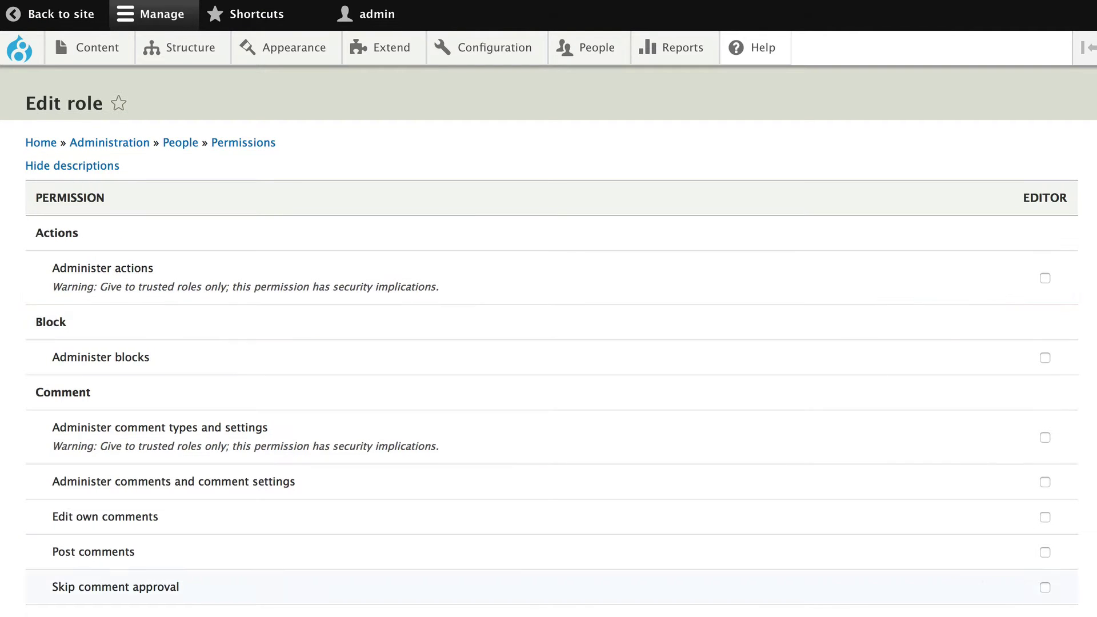
pyautogui.scroll(-4, 818, 277)
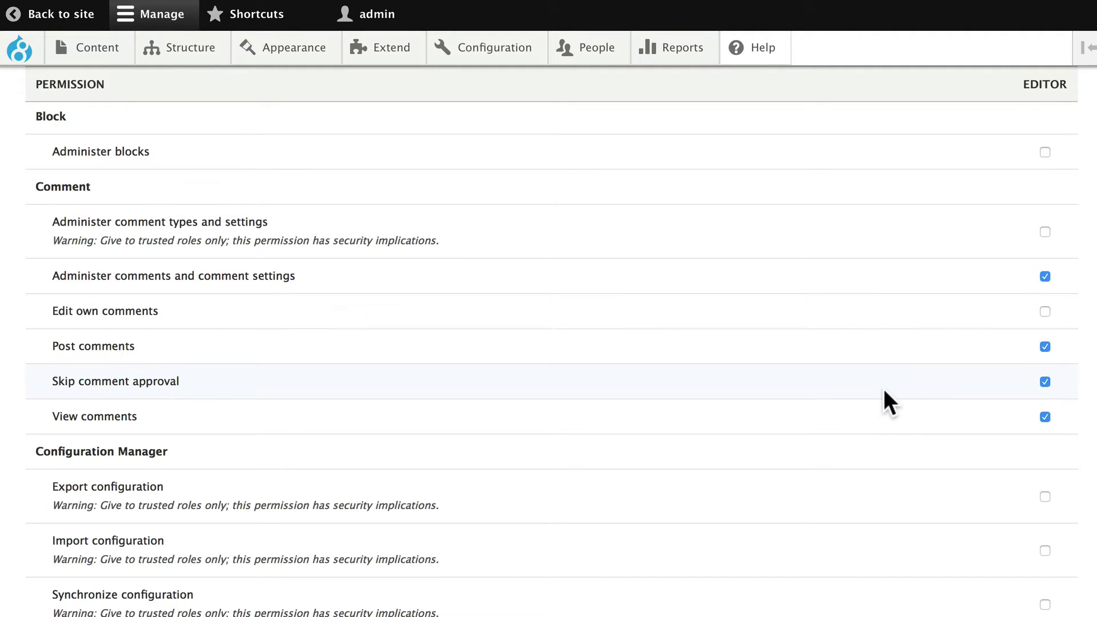
pyautogui.click(1045, 311)
# Scroll the Editor permissions down to the Node section's Administer content permission
pyautogui.scroll(-4, 818, 366)
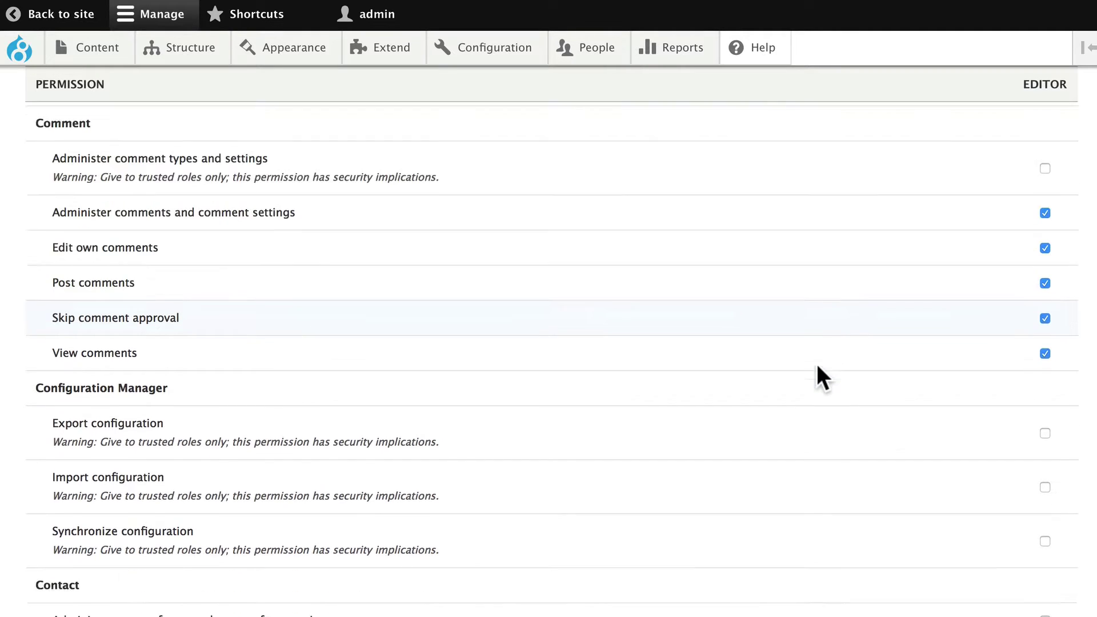
pyautogui.scroll(-8, 817, 366)
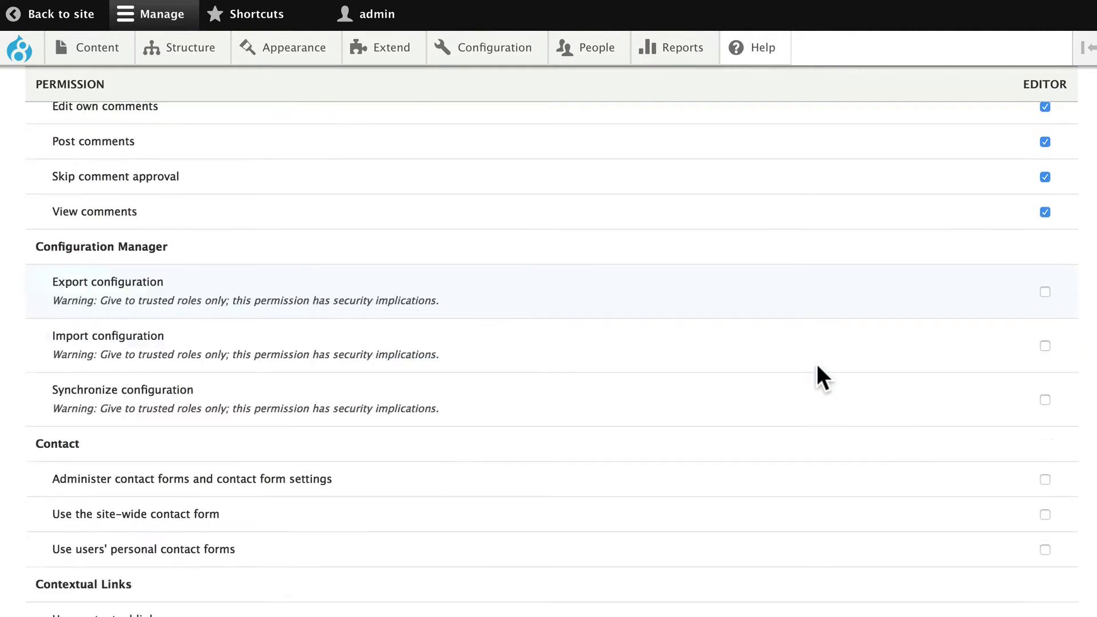
pyautogui.scroll(-2, 817, 375)
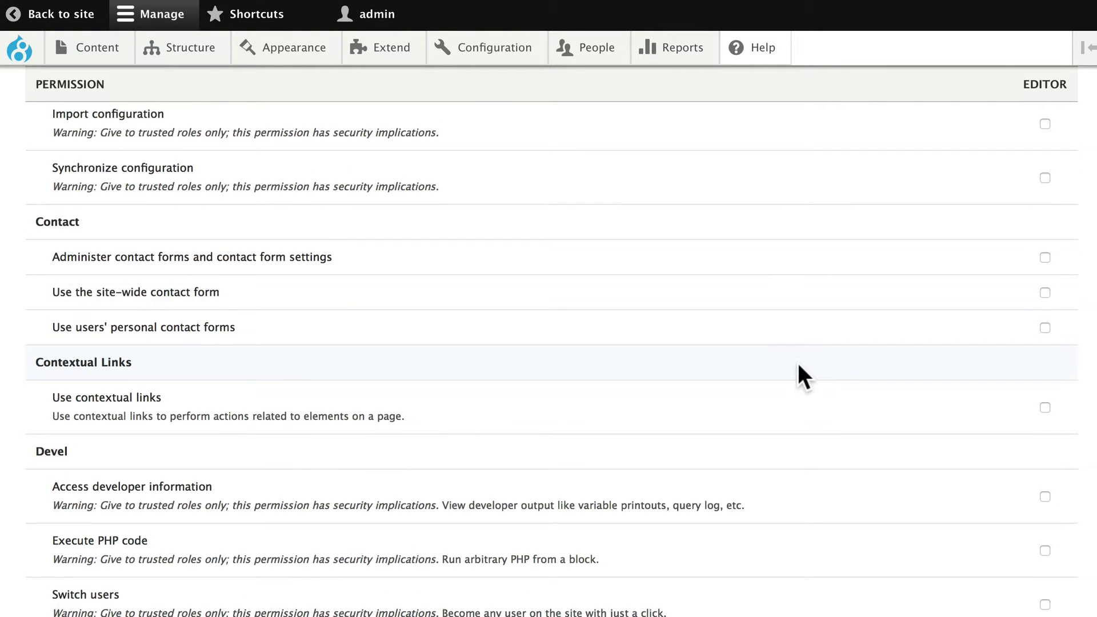
pyautogui.scroll(-5, 826, 411)
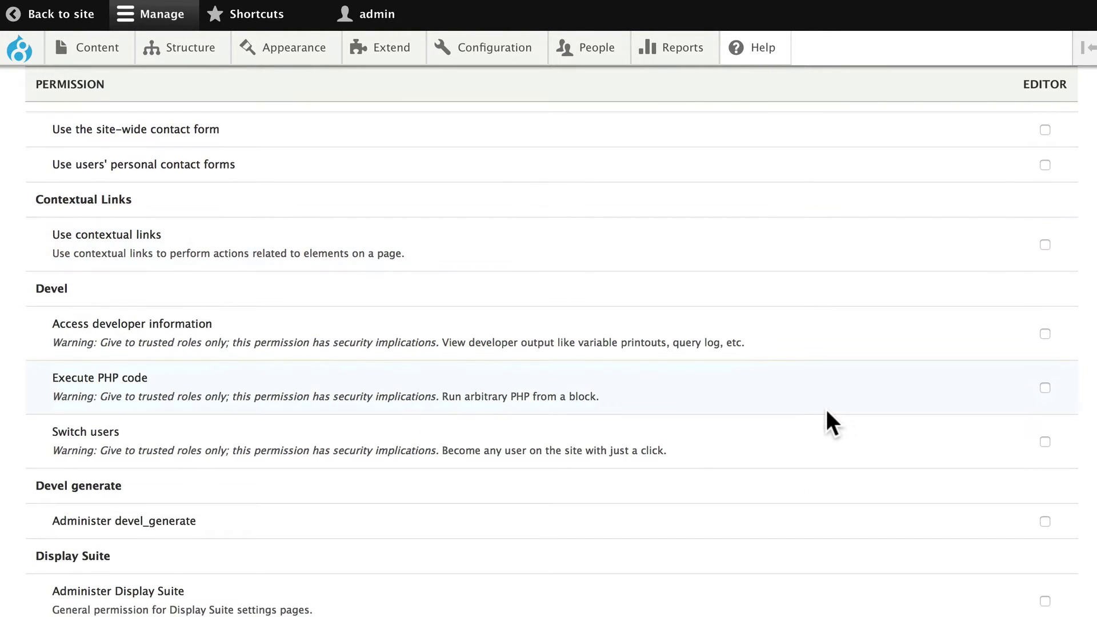
pyautogui.scroll(-5, 826, 412)
pyautogui.scroll(-5, 827, 411)
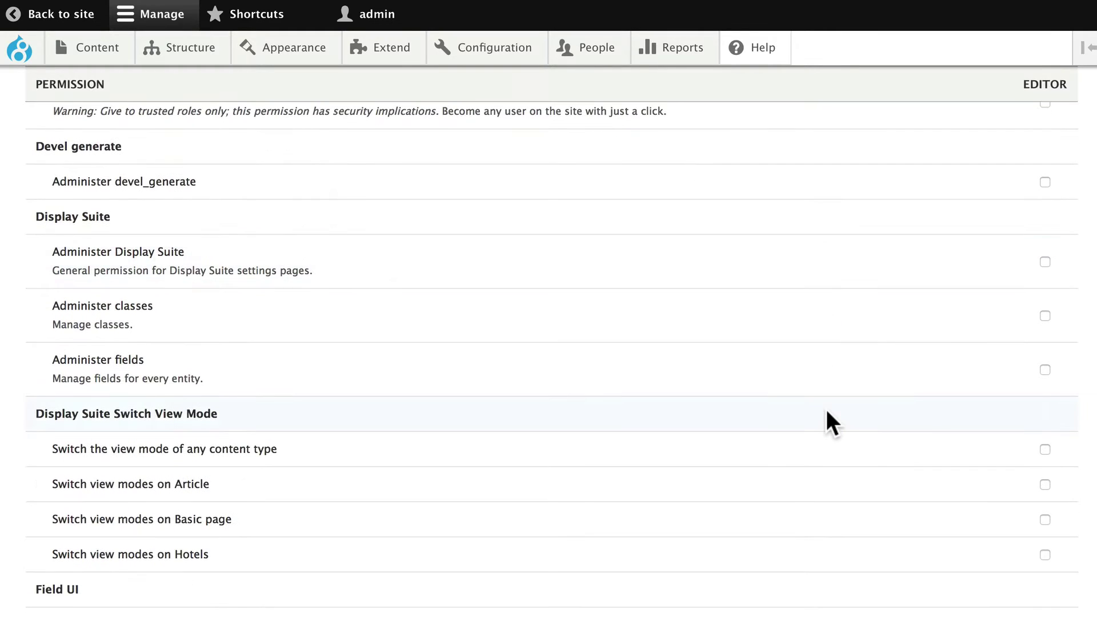
pyautogui.scroll(-4, 826, 411)
pyautogui.scroll(-8, 826, 411)
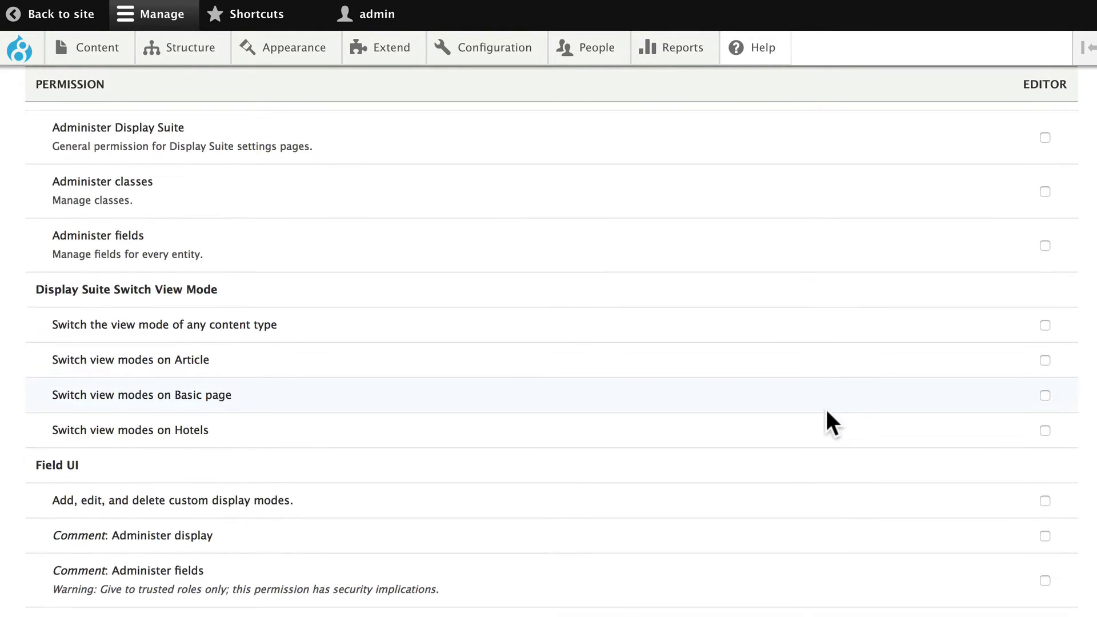
pyautogui.scroll(-15, 827, 411)
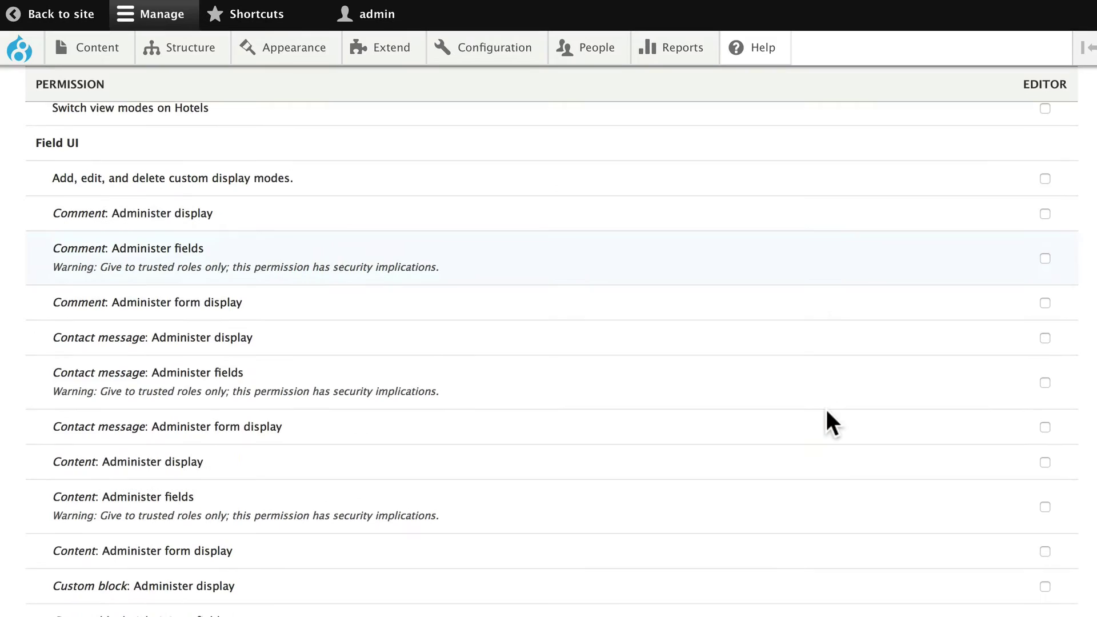
pyautogui.scroll(-16, 826, 410)
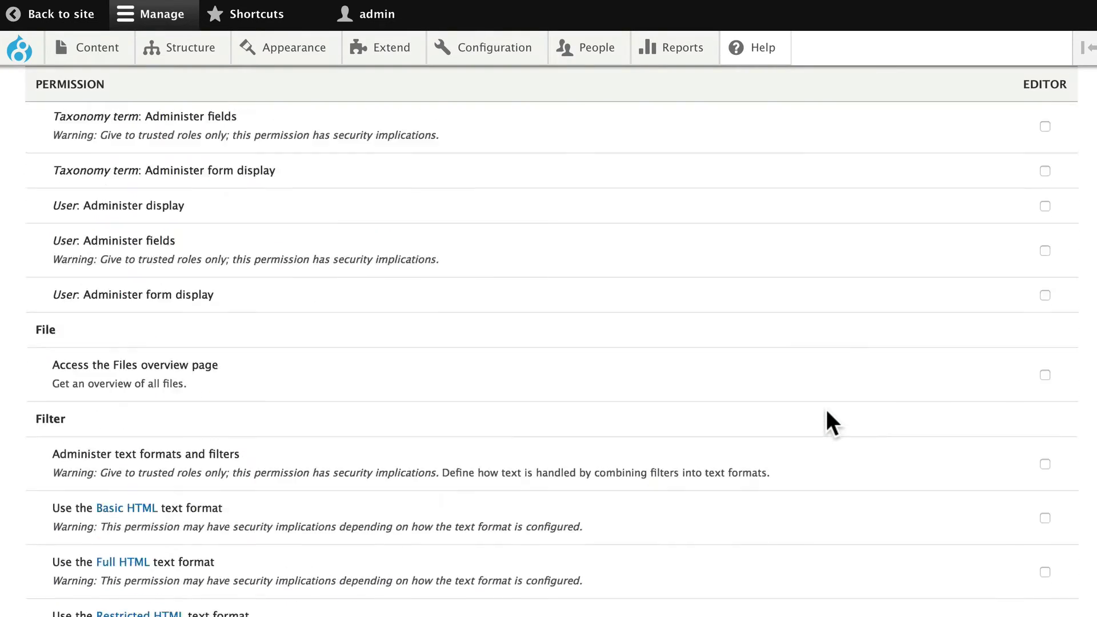
pyautogui.scroll(-1, 826, 409)
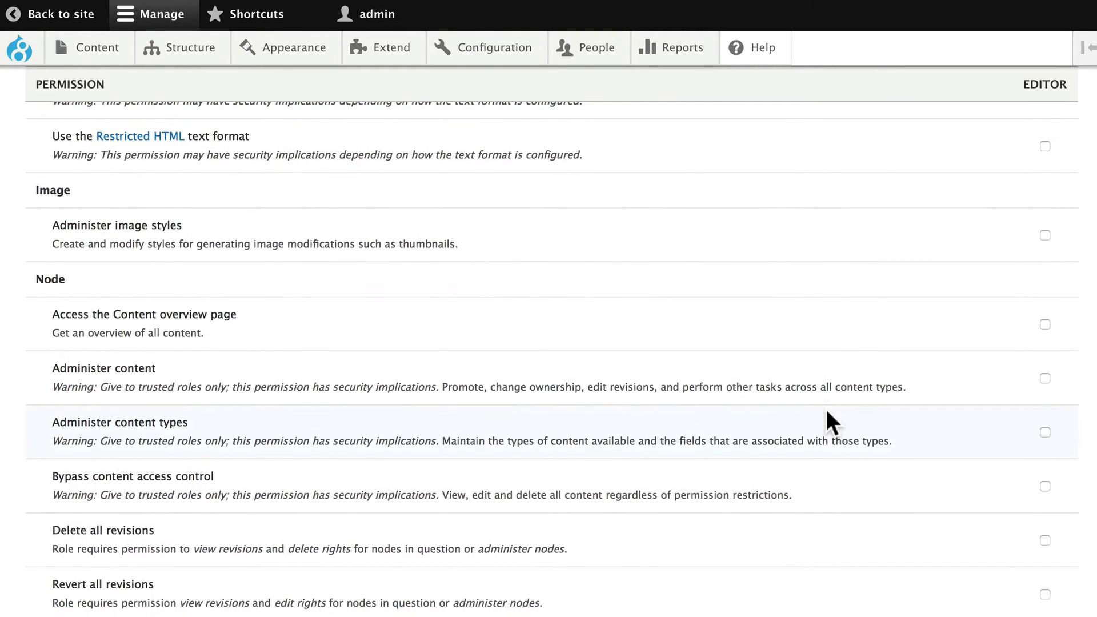
pyautogui.scroll(6, 826, 409)
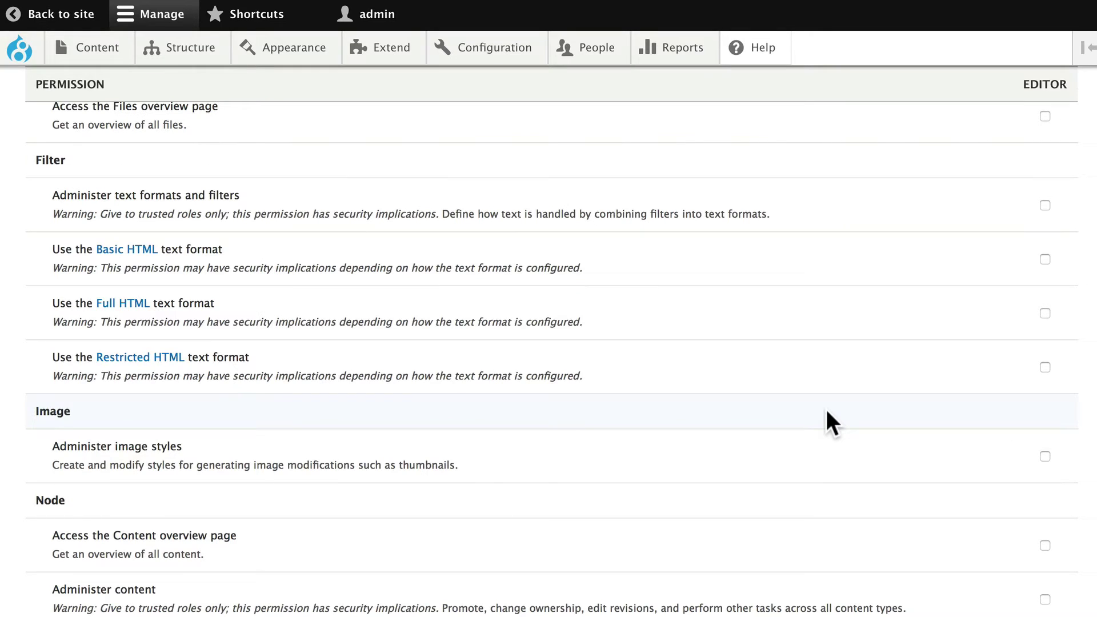
pyautogui.scroll(-10, 826, 410)
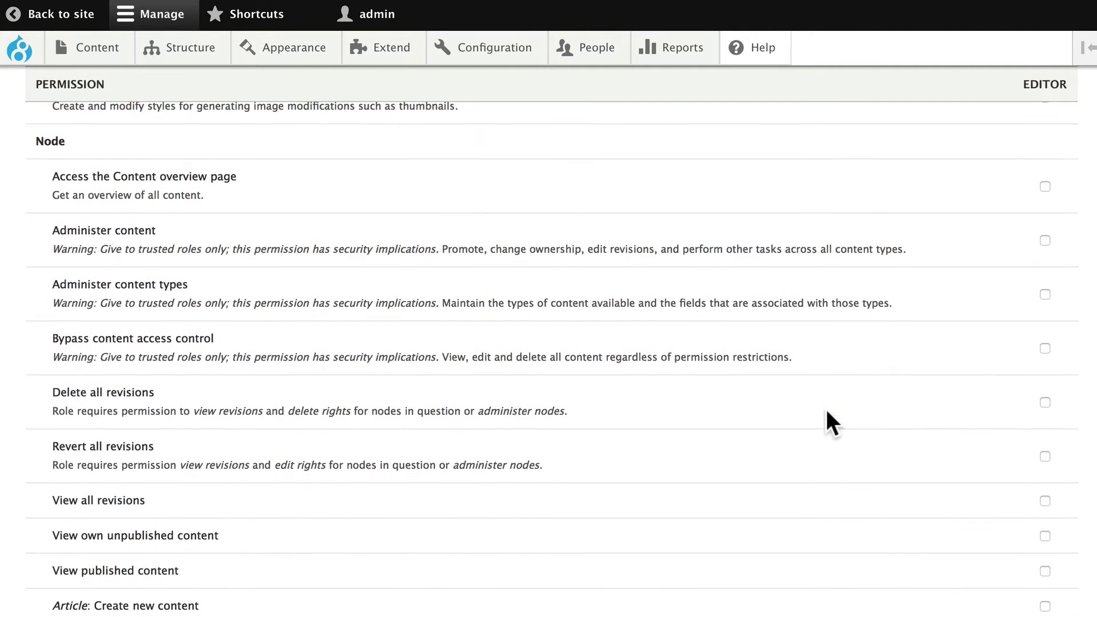
pyautogui.scroll(-1, 826, 409)
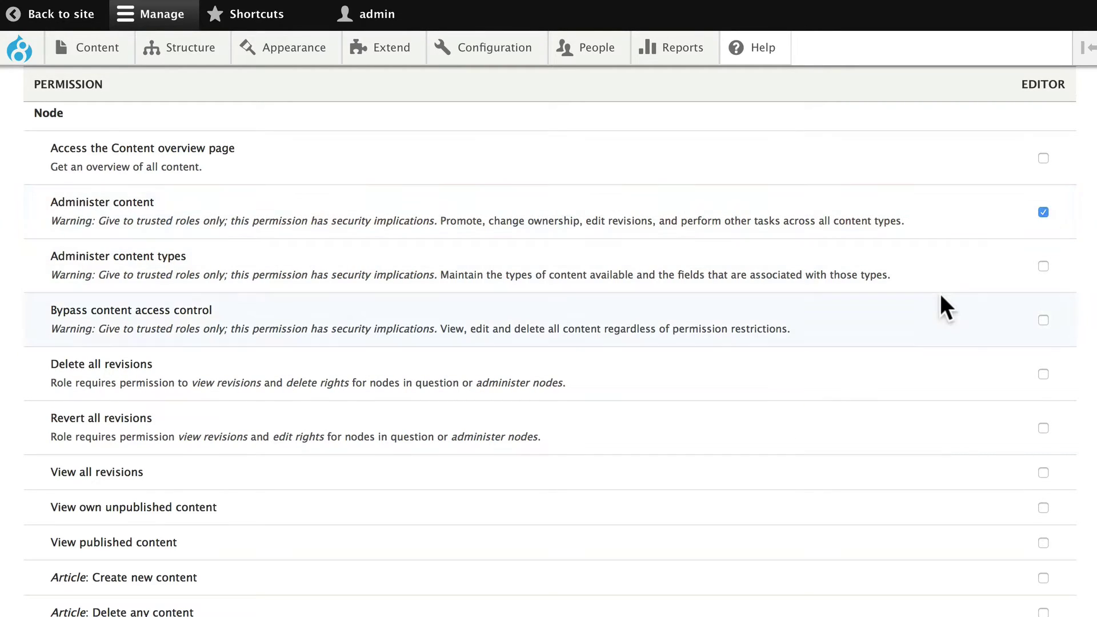
# Let Editor delete own Articles, plus delete Basic page revisions and edit any or own Basic pages
pyautogui.scroll(-5, 932, 297)
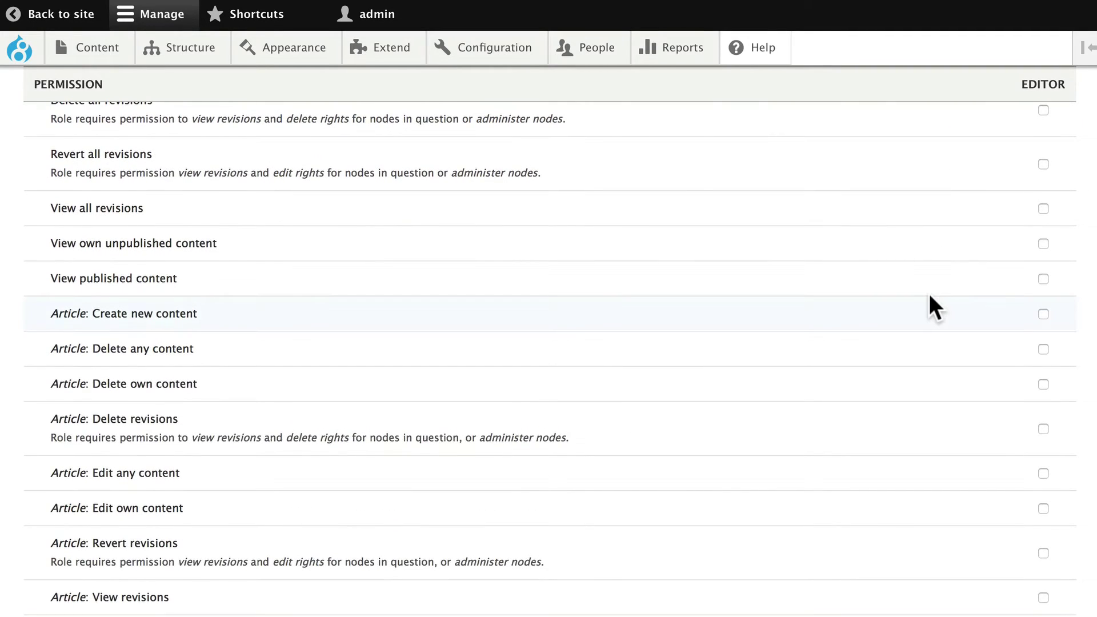
pyautogui.scroll(-2, 929, 294)
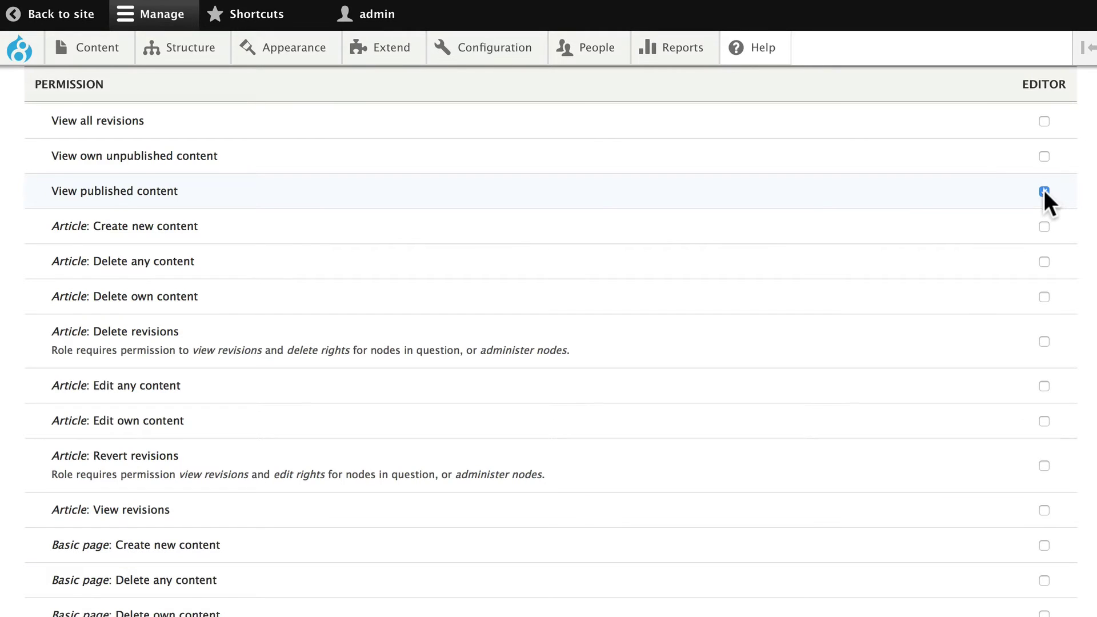
pyautogui.click(1044, 297)
pyautogui.scroll(-1, 1042, 294)
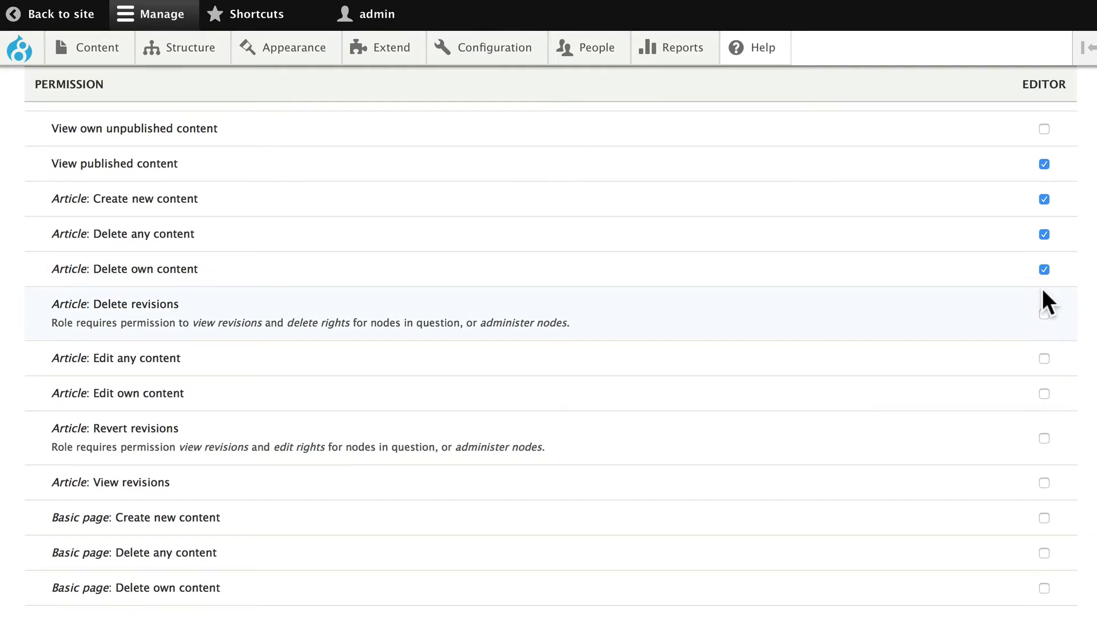
pyautogui.scroll(-3, 1035, 328)
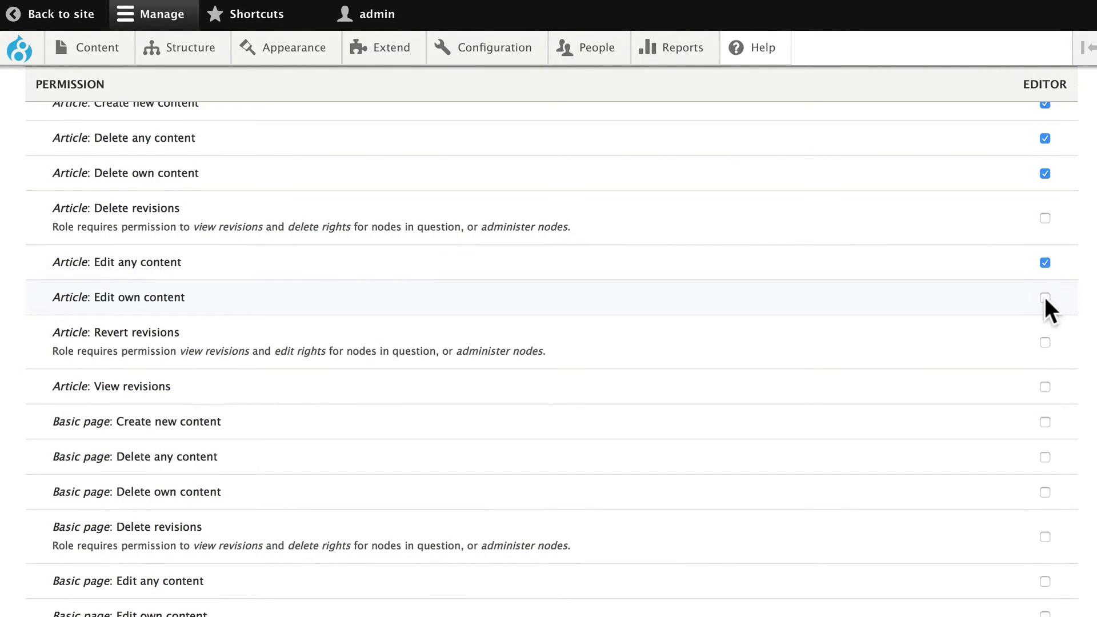
pyautogui.scroll(-4, 916, 322)
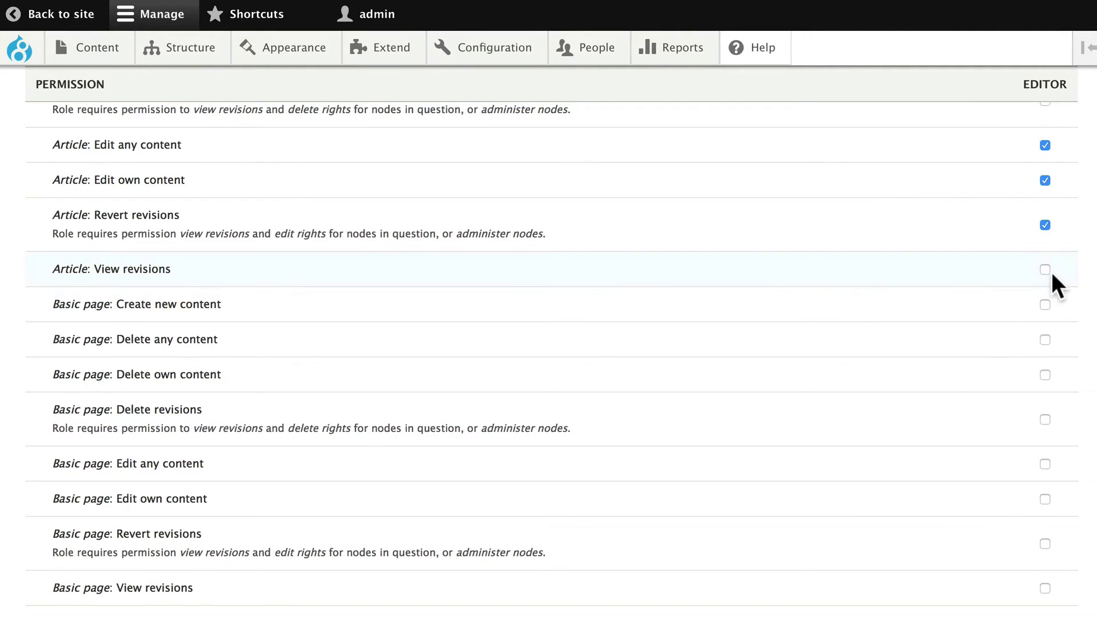
pyautogui.scroll(-5, 950, 290)
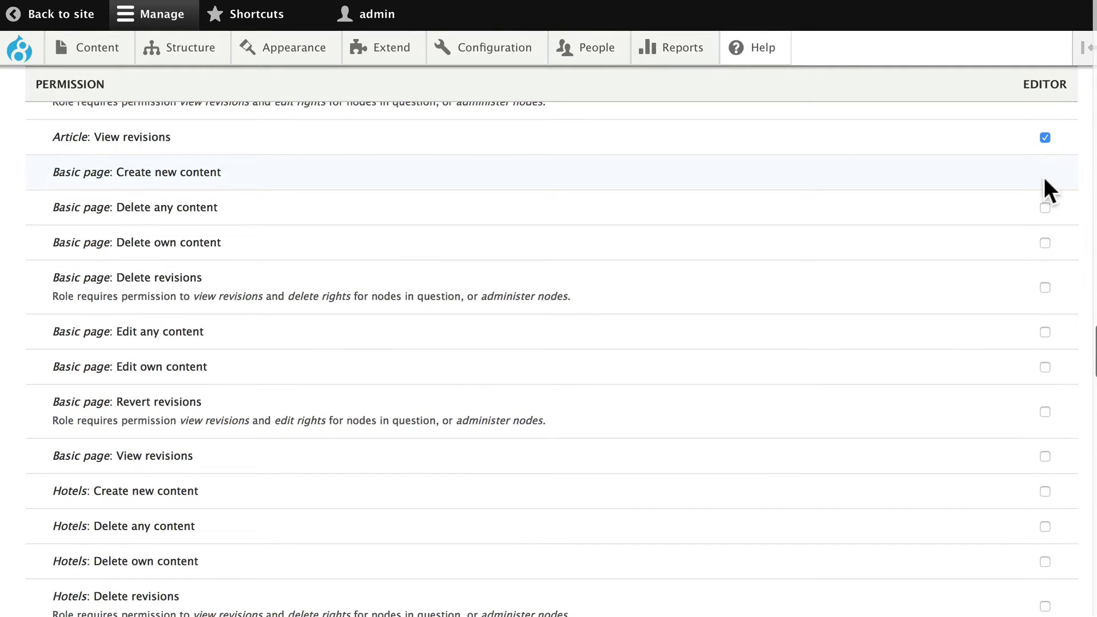
pyautogui.click(1045, 287)
pyautogui.click(1045, 331)
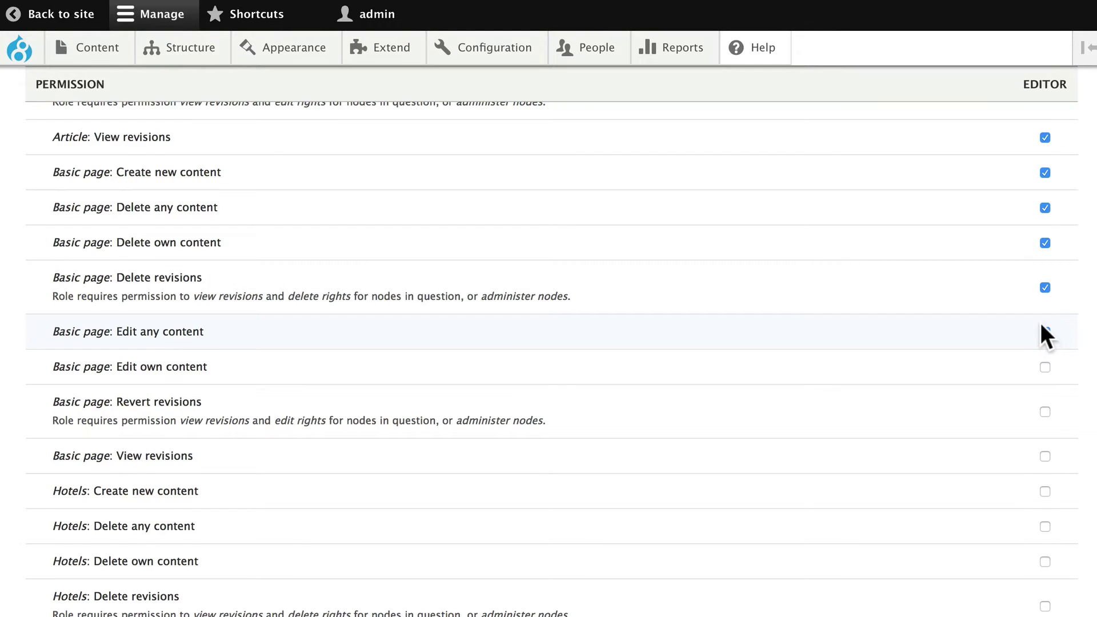
pyautogui.scroll(-3, 1036, 320)
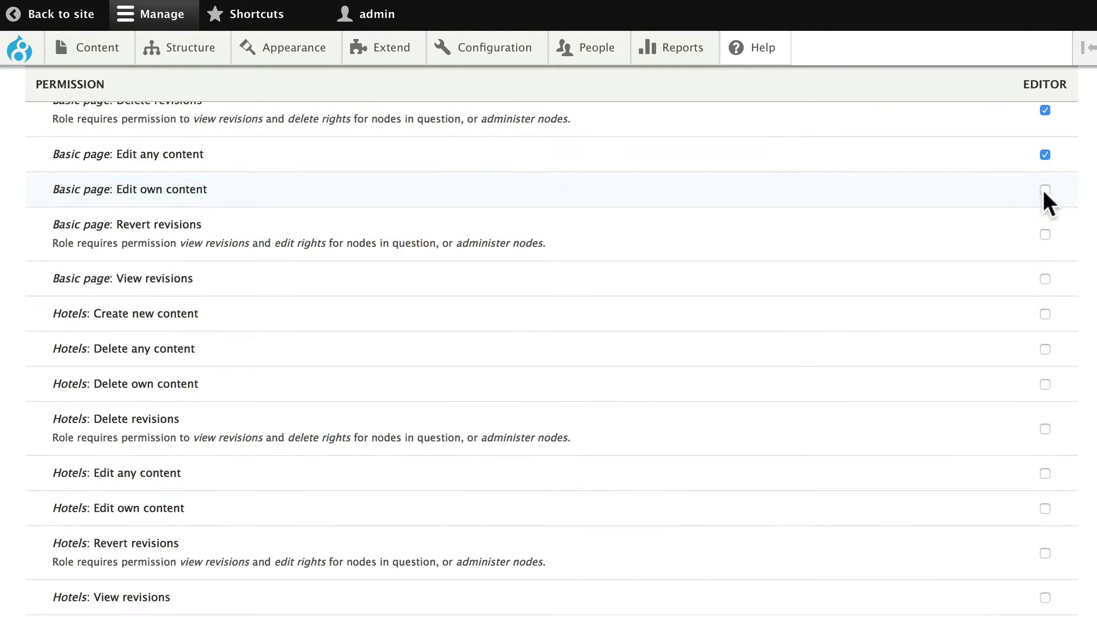
pyautogui.click(1044, 189)
# Let Editor delete own Hotels content, delete Hotels revisions, edit any Hotels content and view revisions
pyautogui.click(1044, 385)
pyautogui.click(1044, 428)
pyautogui.click(1045, 474)
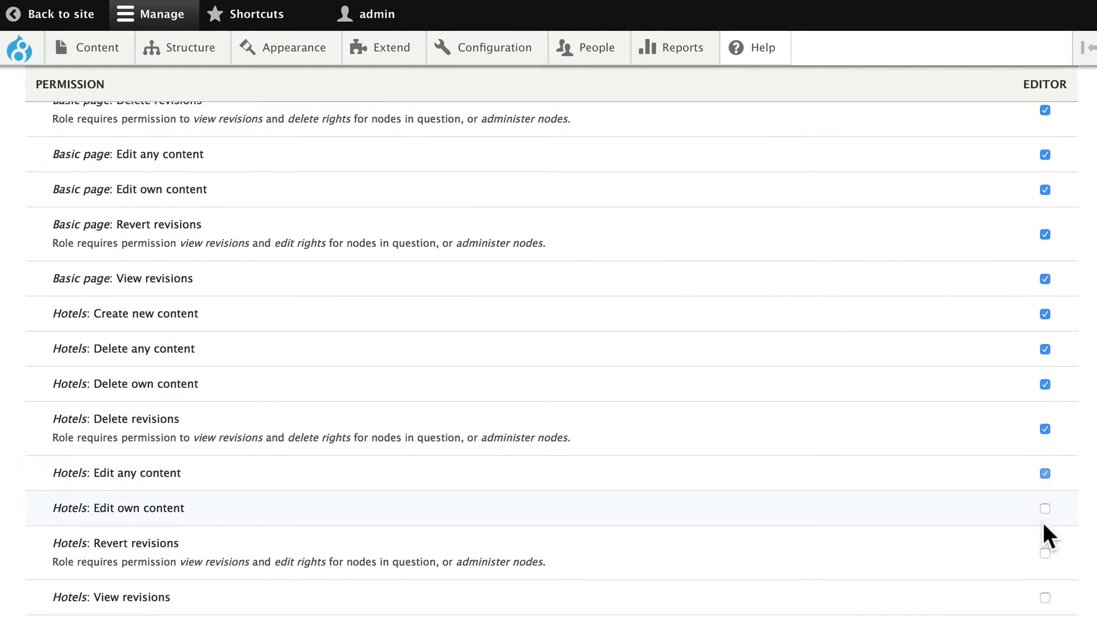
pyautogui.click(1044, 553)
# Allow Editor to use the administration toolbar and save the role's permissions
pyautogui.scroll(-4, 920, 491)
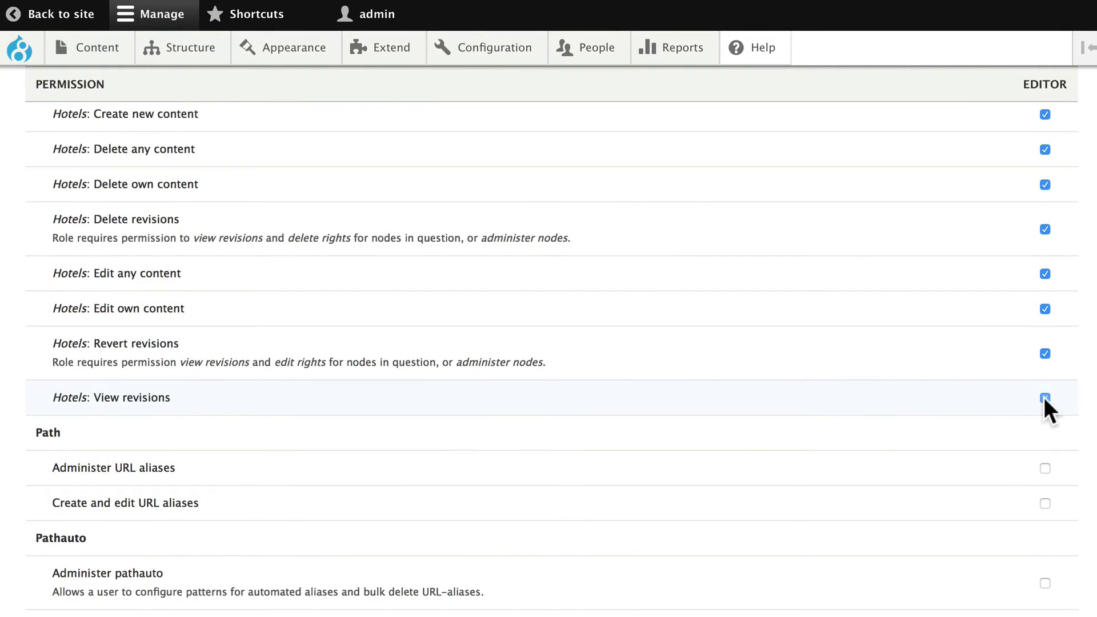
pyautogui.scroll(-10, 544, 398)
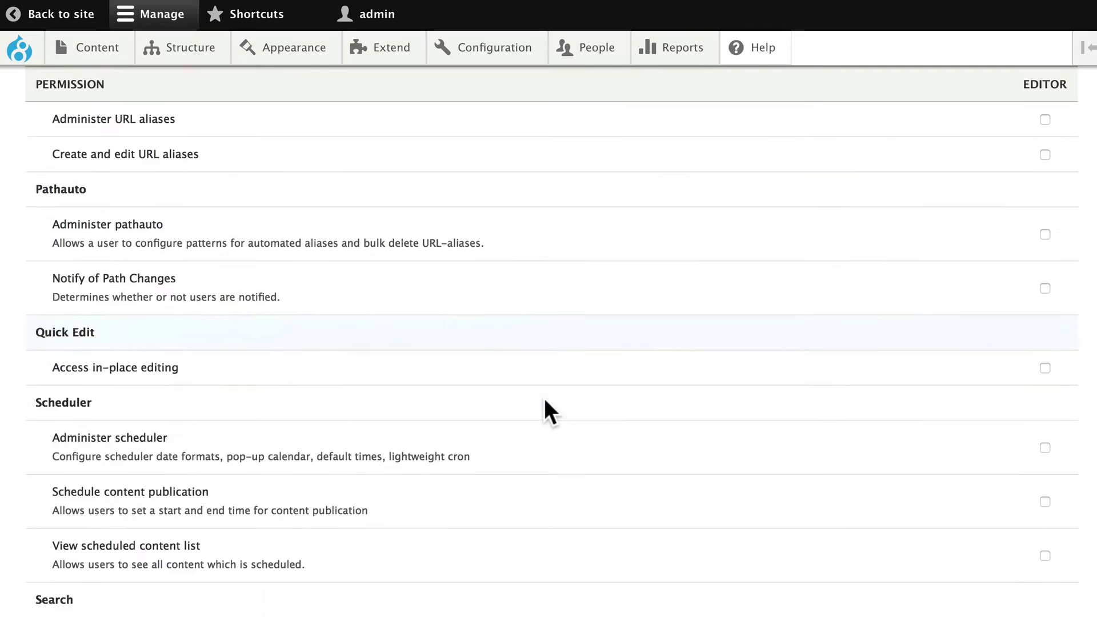
pyautogui.scroll(-10, 545, 400)
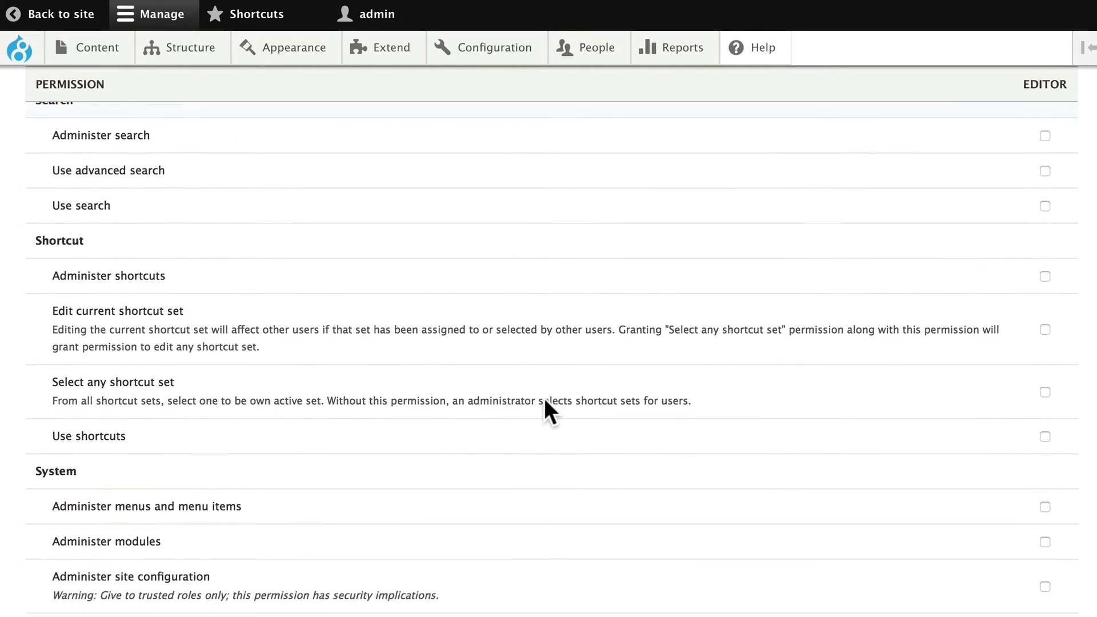
pyautogui.scroll(-7, 546, 402)
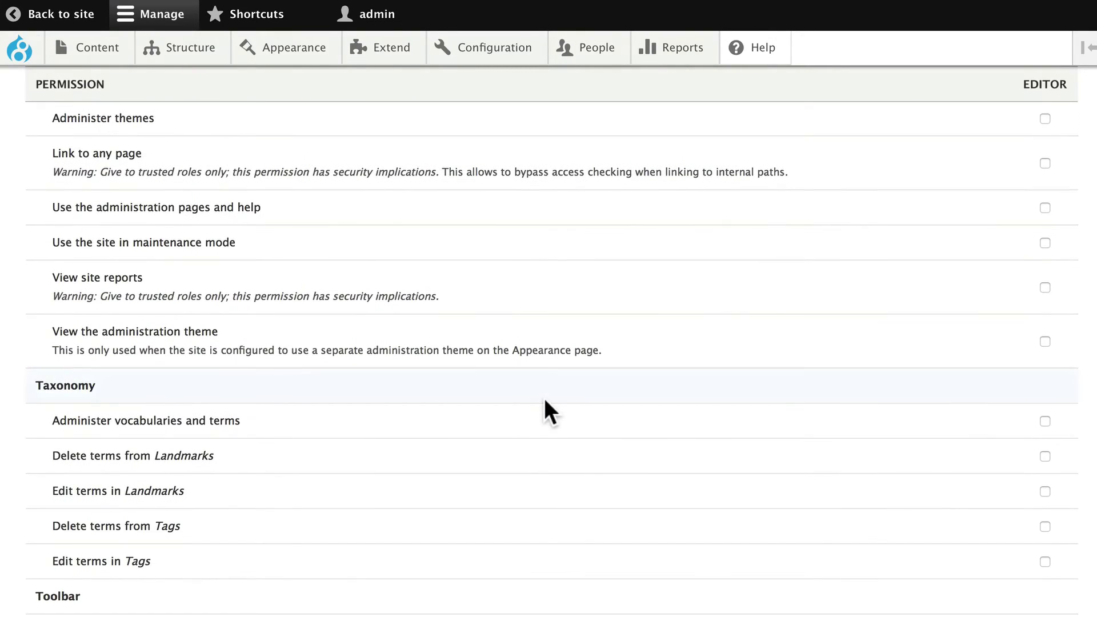
pyautogui.scroll(-6, 544, 399)
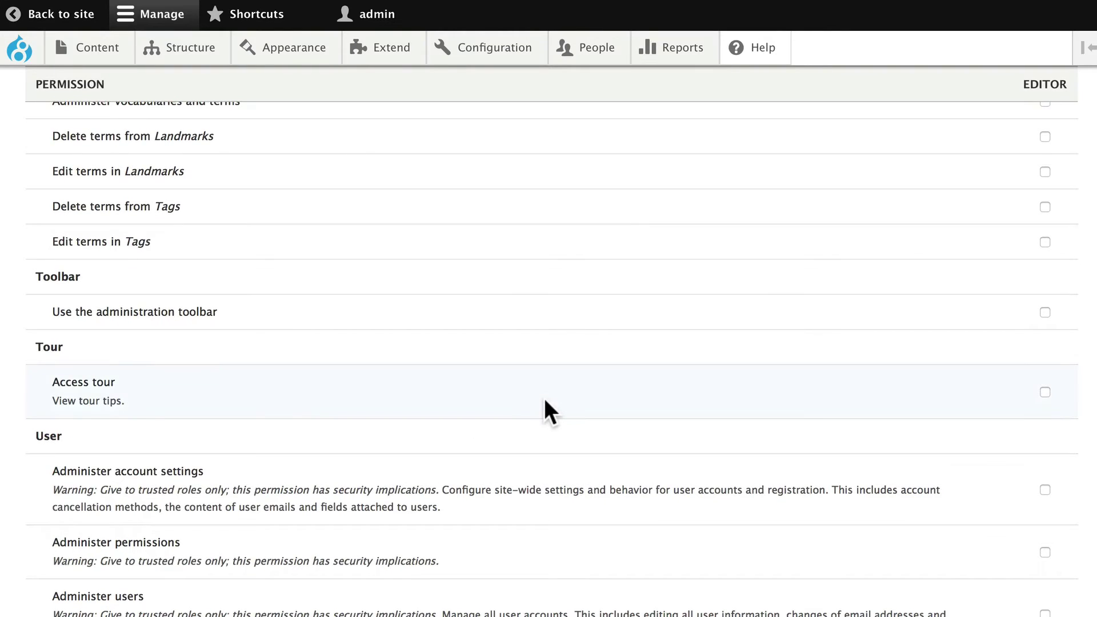
pyautogui.scroll(2, 545, 401)
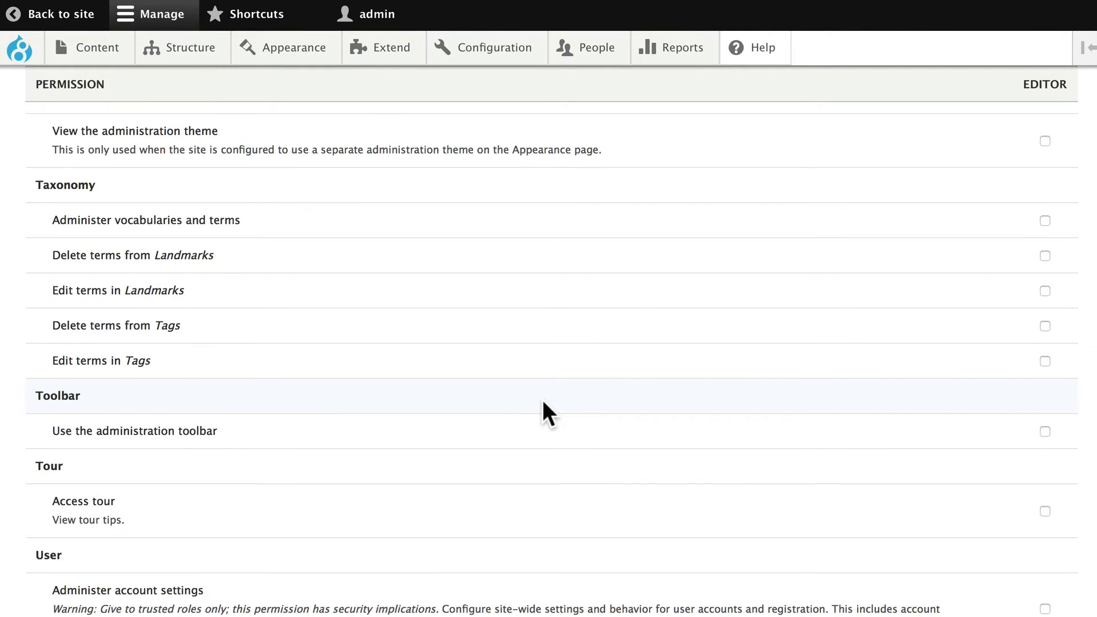
pyautogui.scroll(-2, 544, 403)
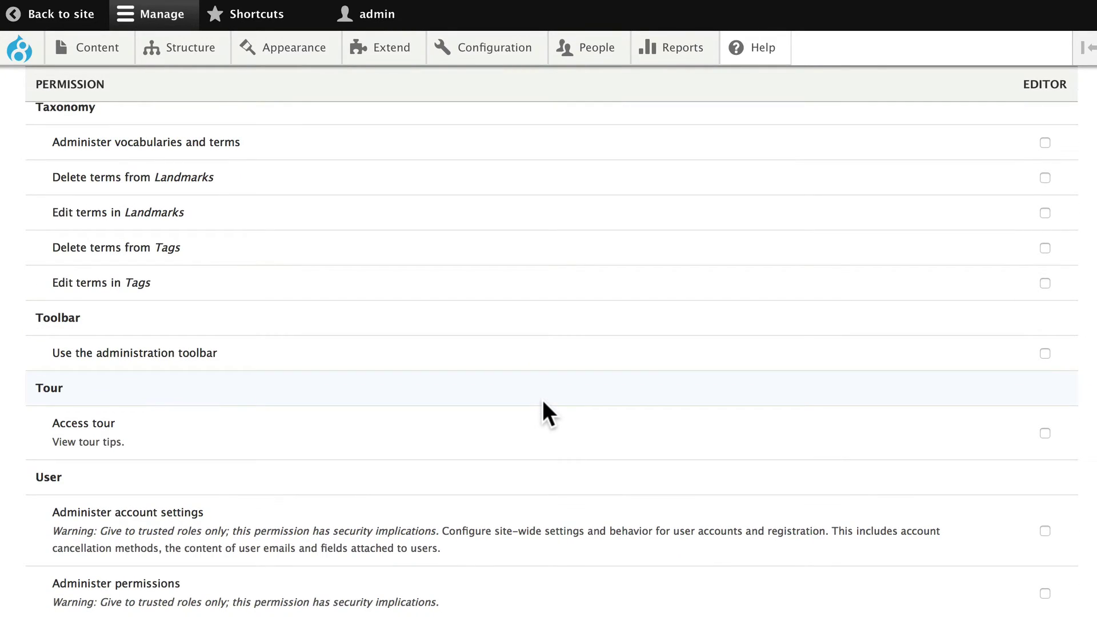
pyautogui.click(1043, 353)
pyautogui.scroll(-10, 522, 358)
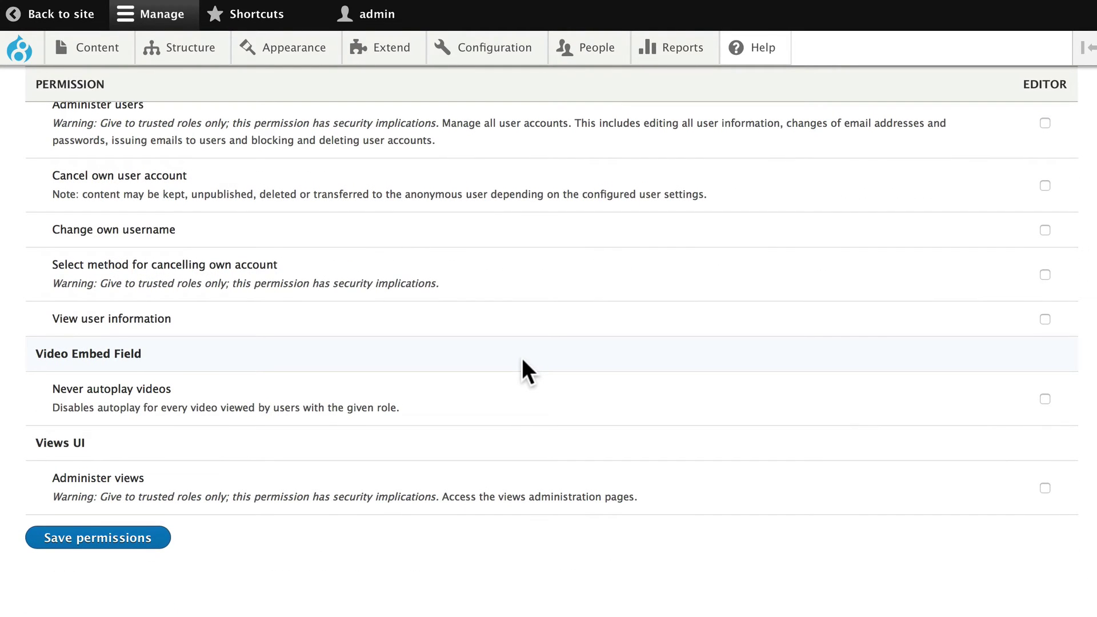
pyautogui.click(86, 540)
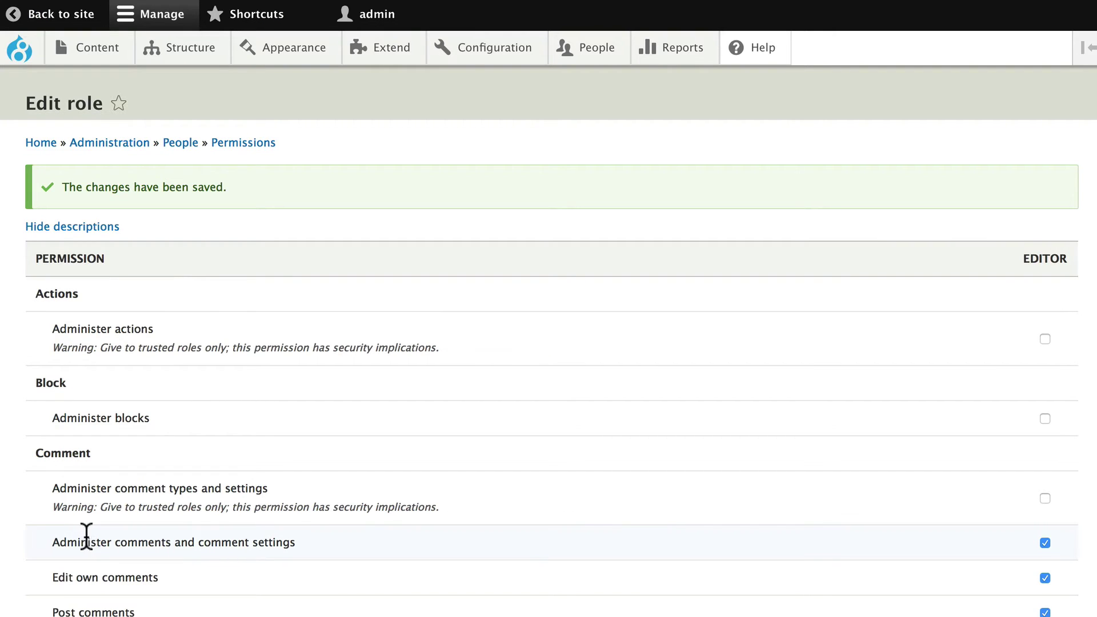
# Give the first listed user the Editor role and the 'I live in Sydney' interest, then save
pyautogui.click(181, 143)
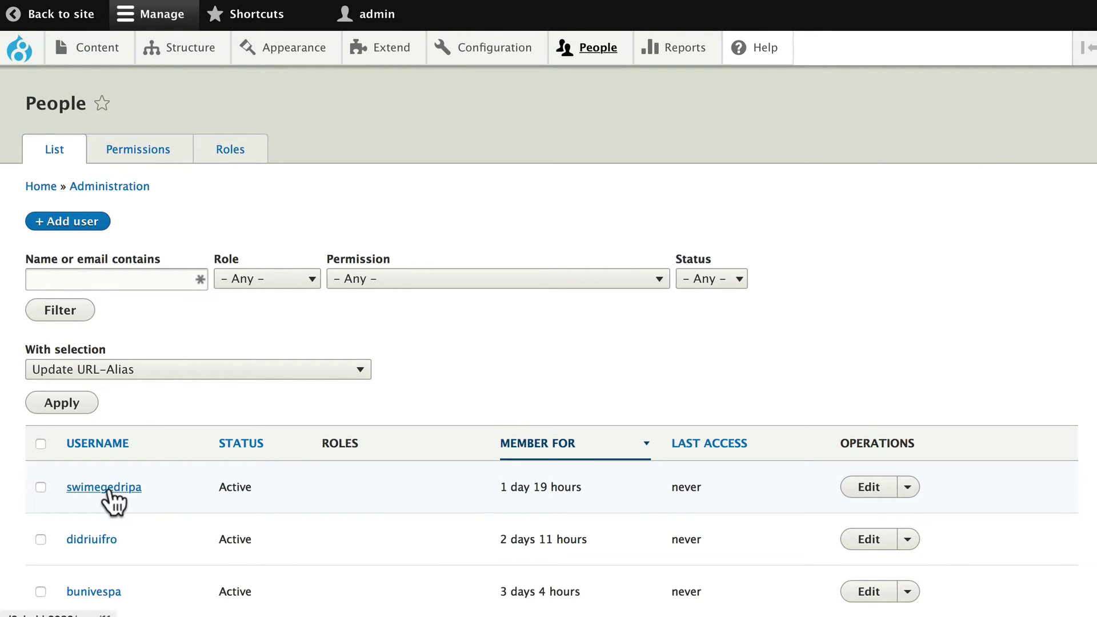
pyautogui.click(89, 487)
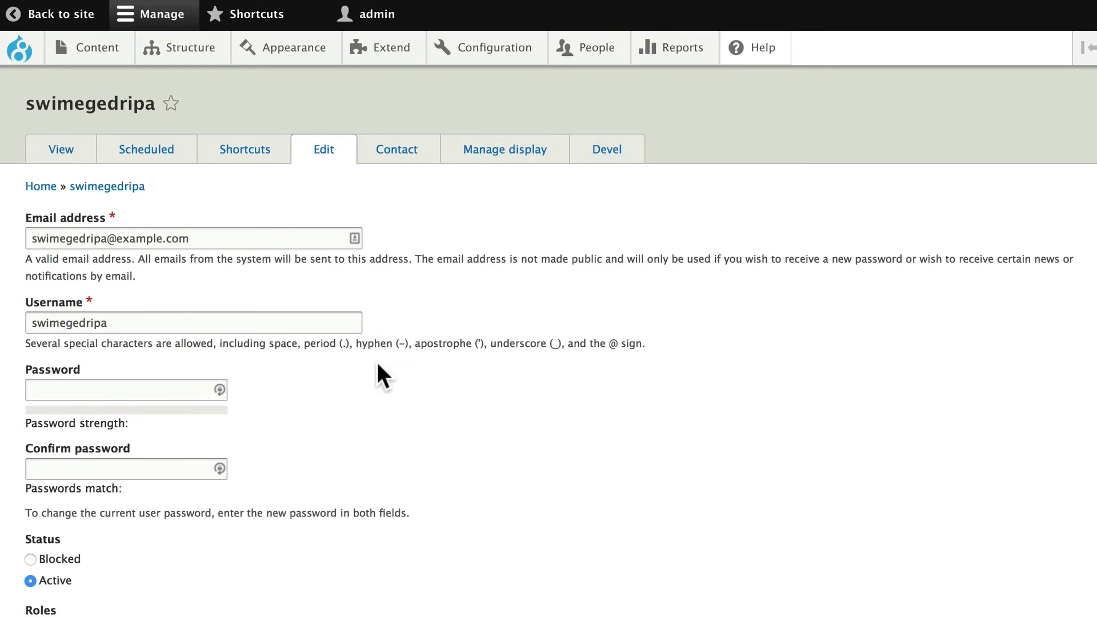
pyautogui.scroll(-7, 332, 385)
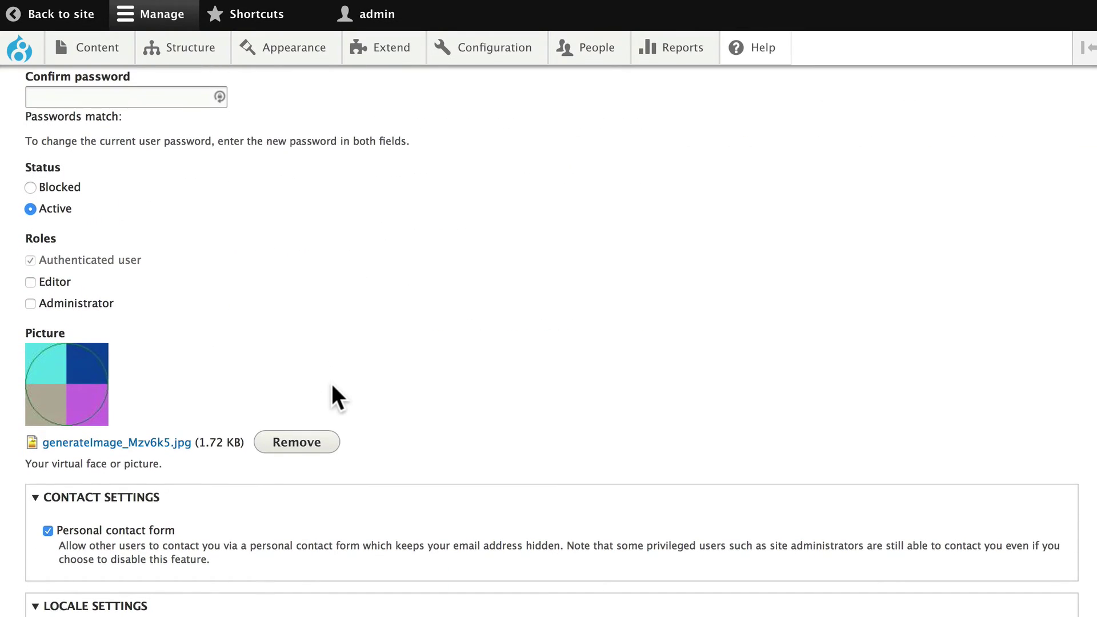
pyautogui.click(29, 282)
pyautogui.scroll(-6, 218, 269)
pyautogui.click(97, 508)
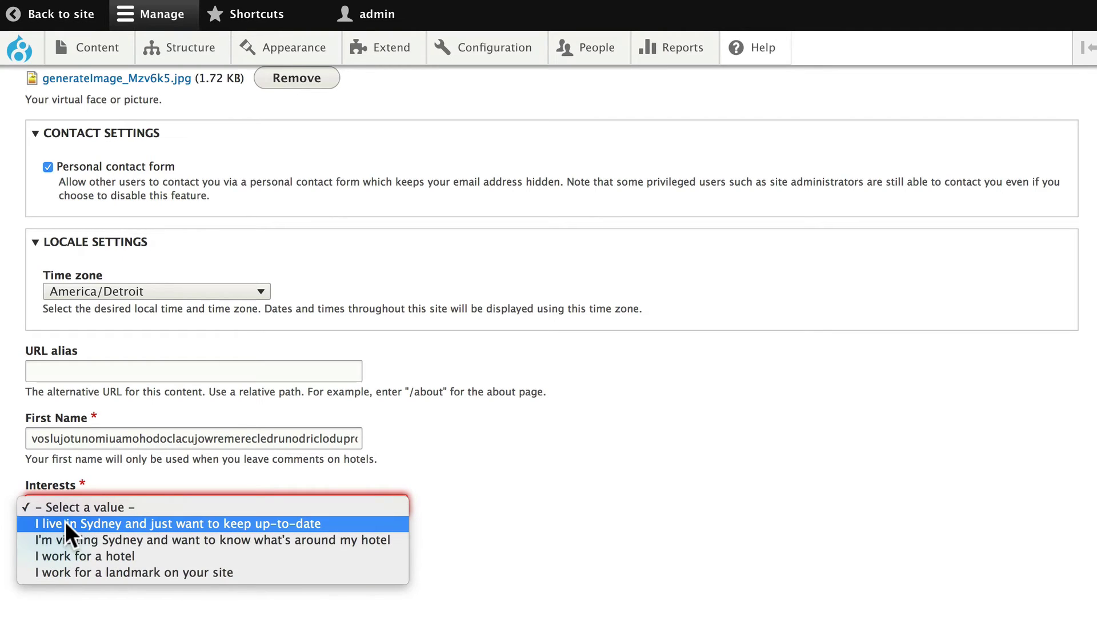
pyautogui.click(65, 522)
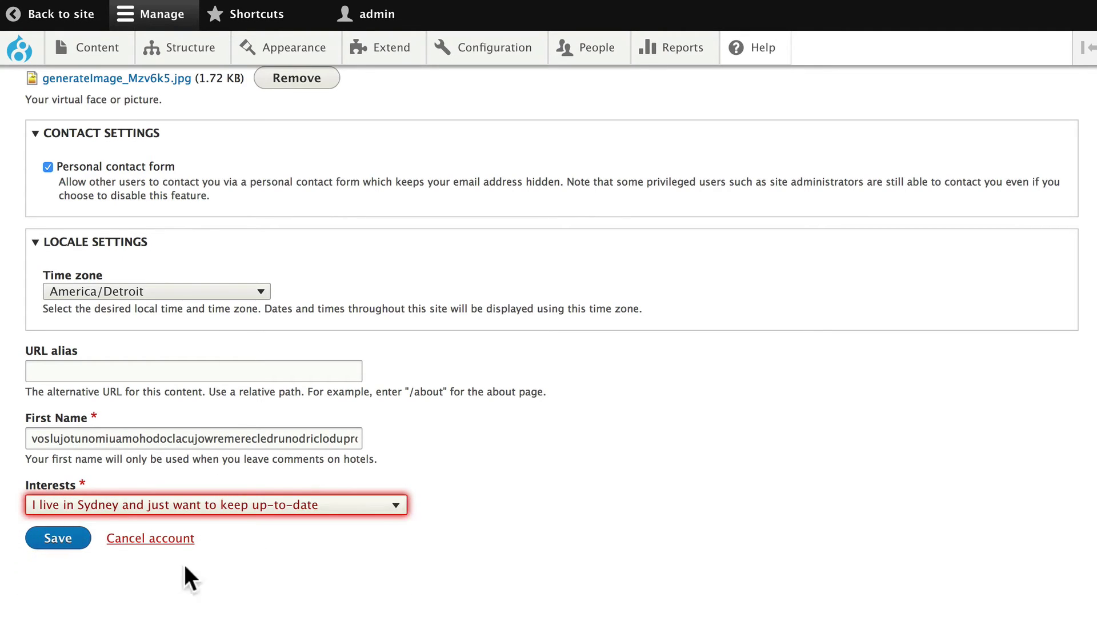
pyautogui.click(58, 540)
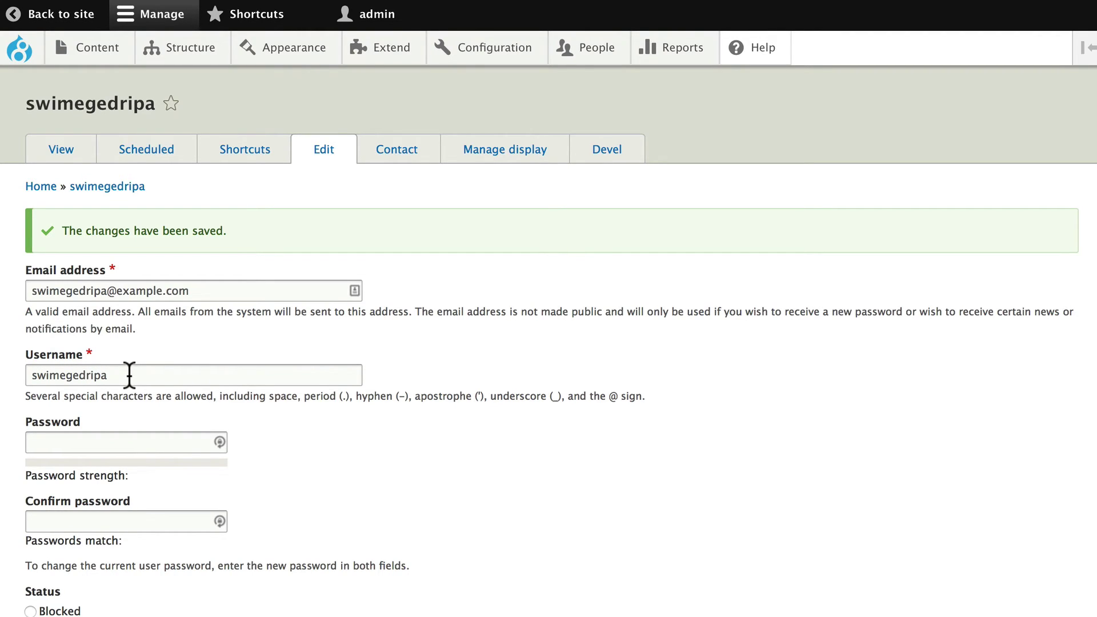
# Change the username to 'editor', save the account, and view the user's profile page
pyautogui.moveTo(127, 375); pyautogui.dragTo(15, 370)
pyautogui.write('editor')
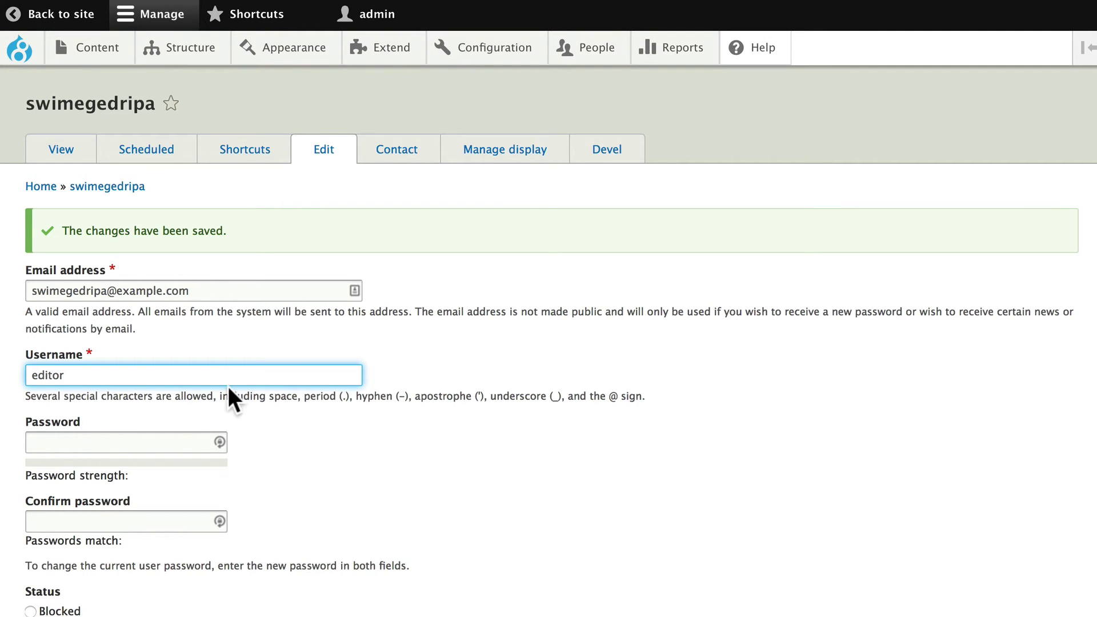
pyautogui.scroll(-15, 238, 400)
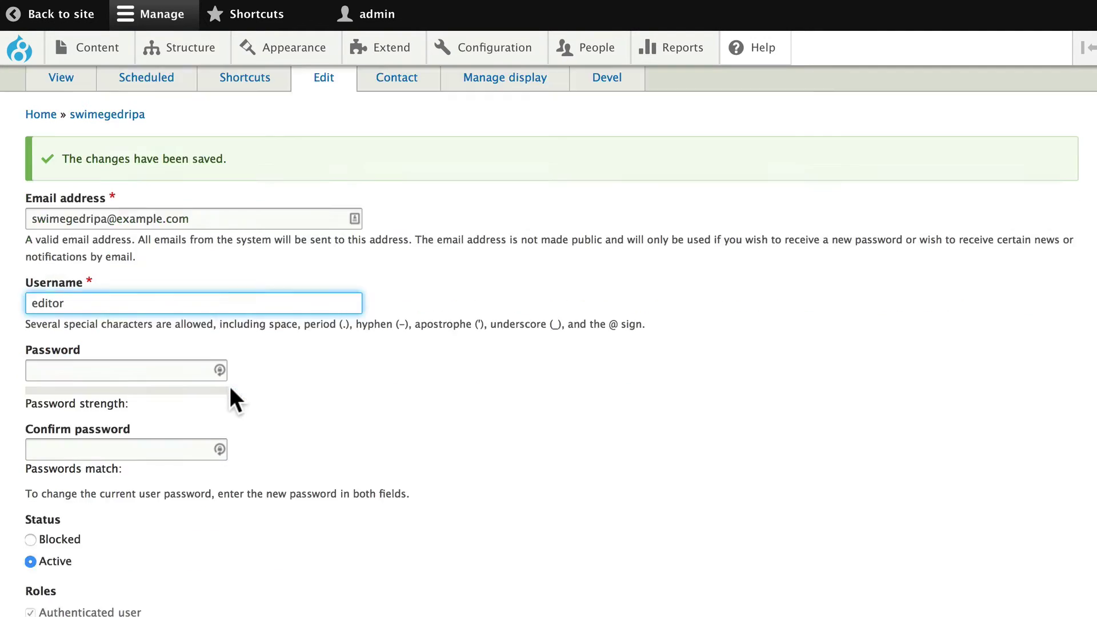
pyautogui.click(58, 540)
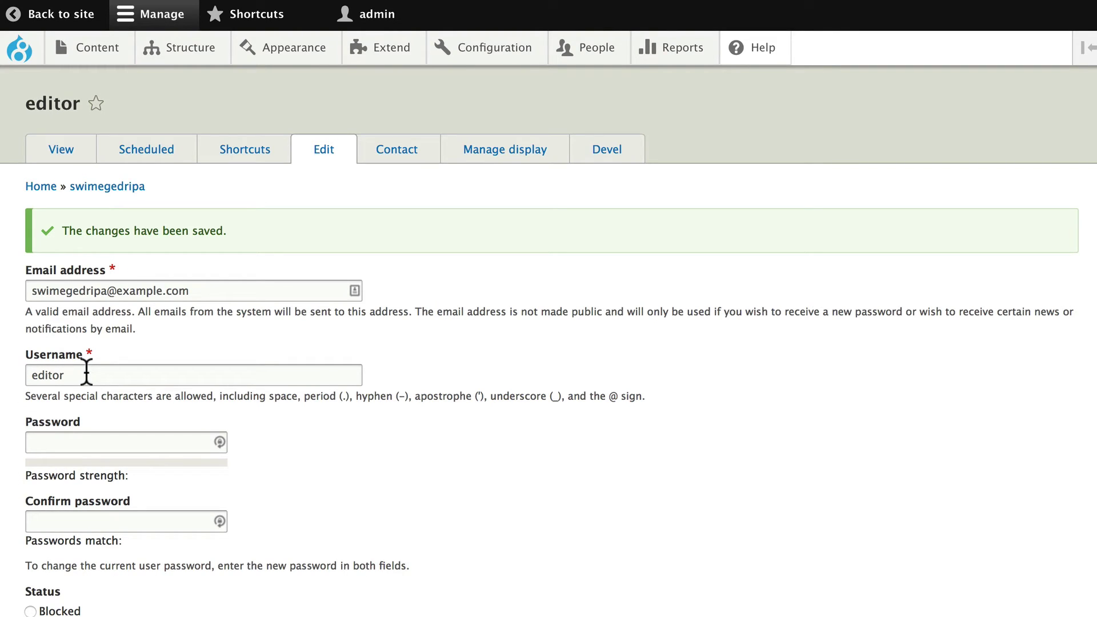
pyautogui.click(64, 159)
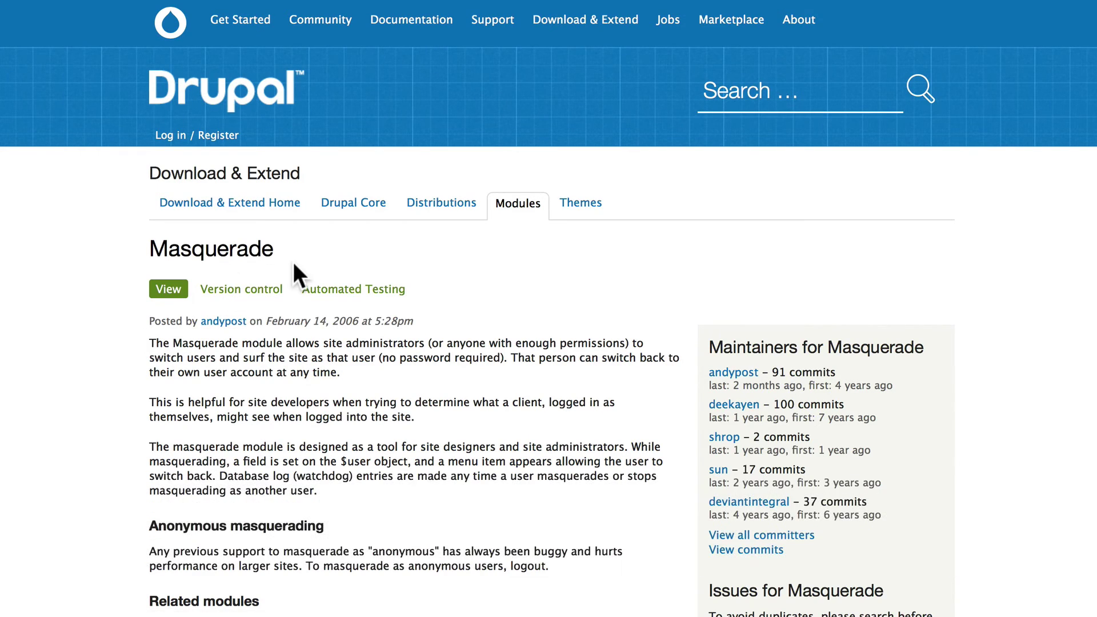
# Copy the link to Masquerade's 8.x-1.0-beta1 tar.gz download from its Drupal.org page
pyautogui.scroll(-1, 318, 331)
pyautogui.scroll(-12, 319, 331)
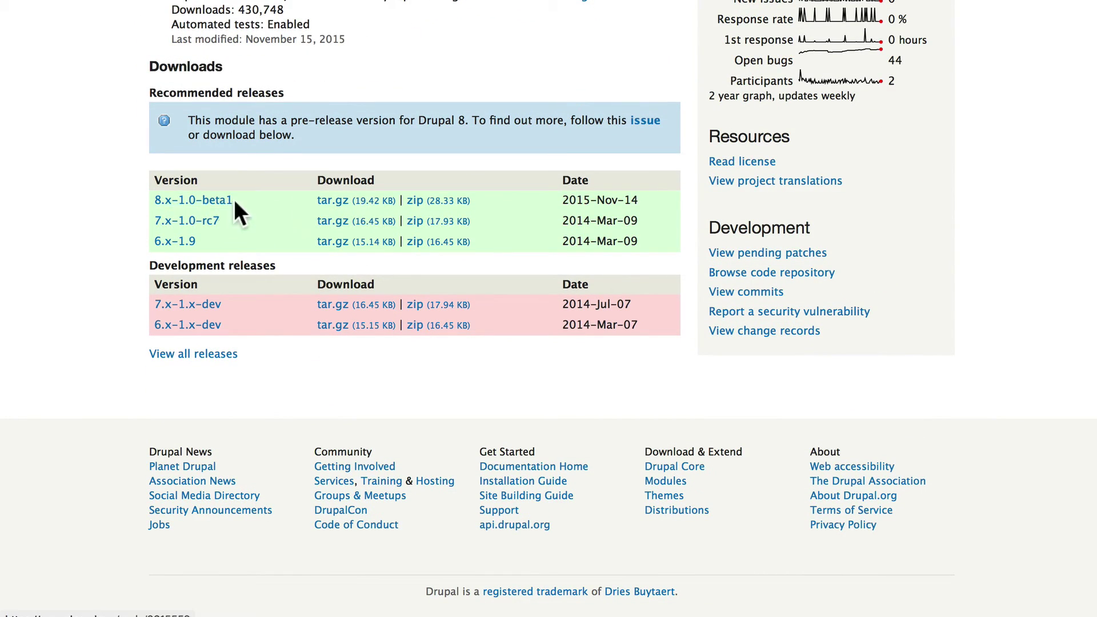
pyautogui.rightClick(360, 199)
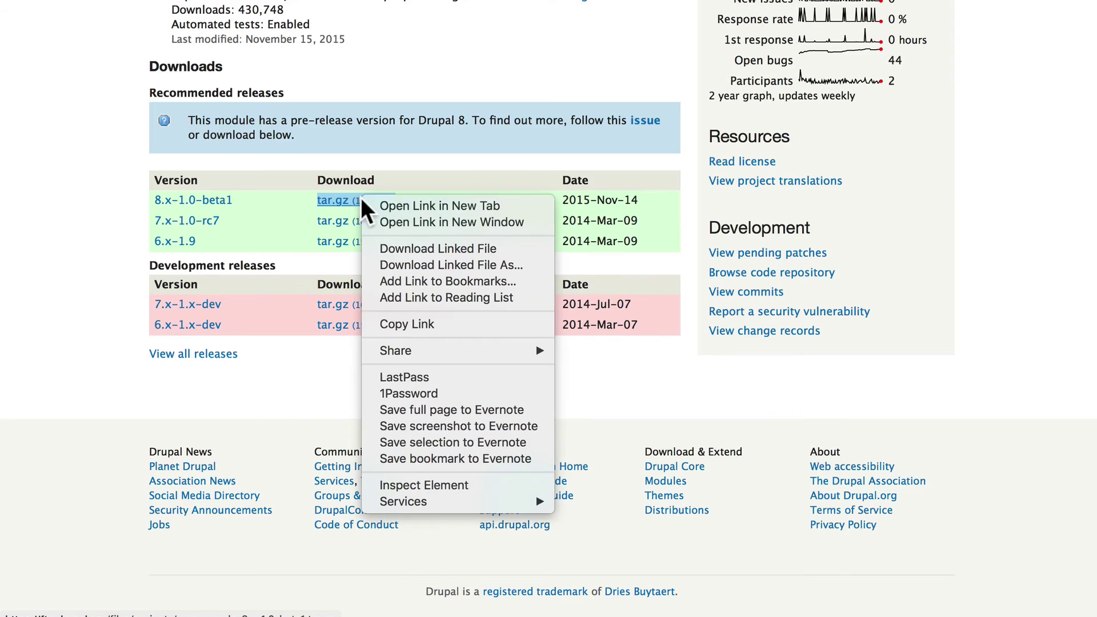
pyautogui.click(387, 322)
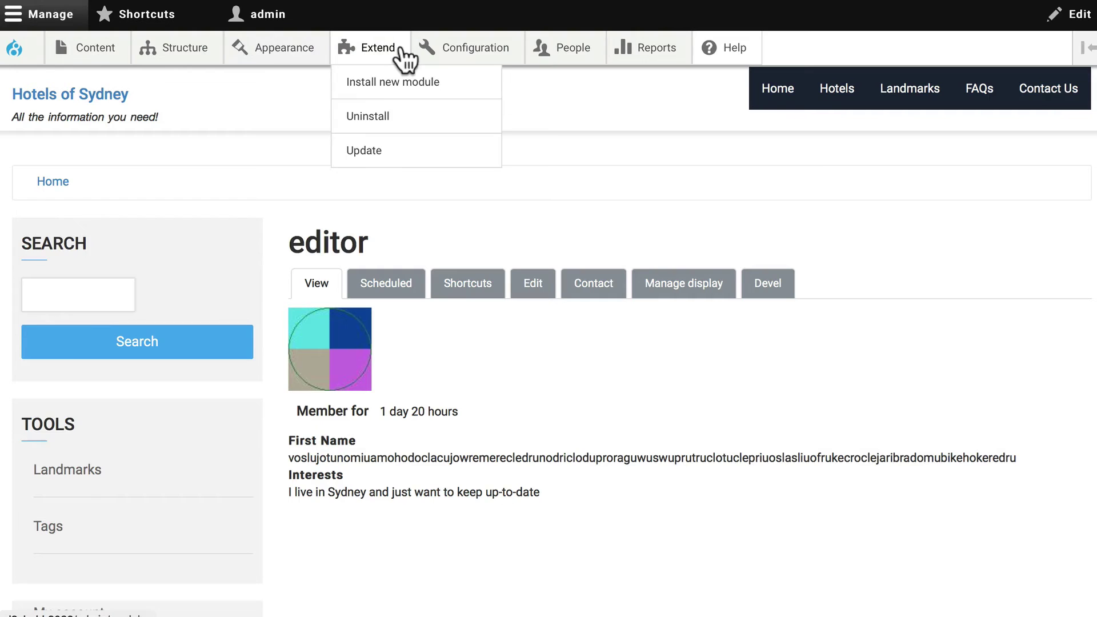
# Install the Masquerade module by pasting its tar.gz download URL into Install new module
pyautogui.click(378, 83)
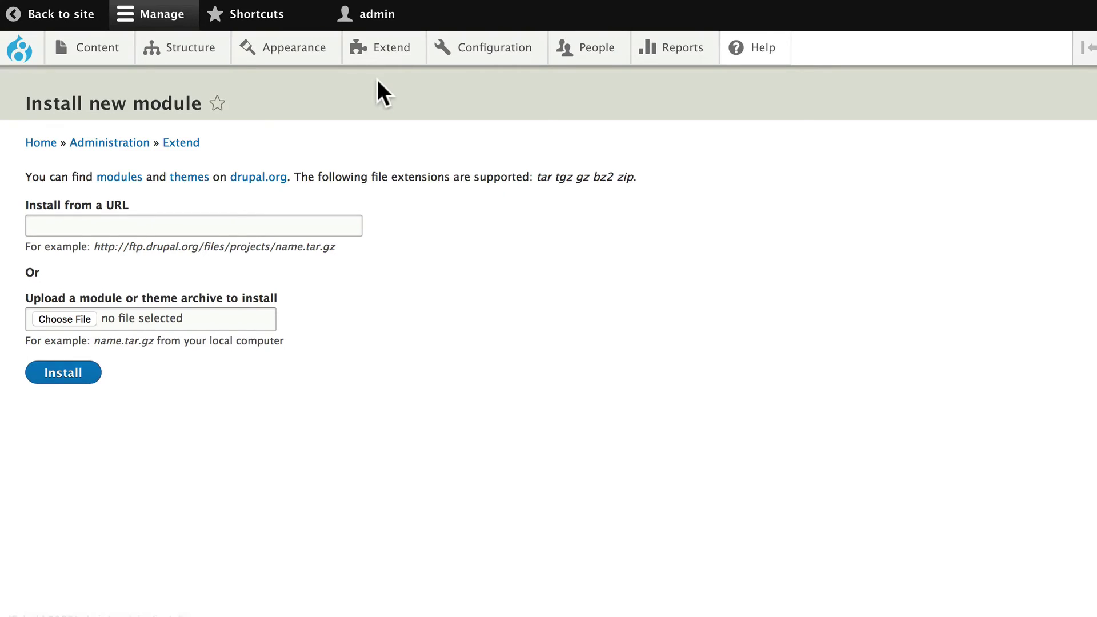
pyautogui.rightClick(74, 225)
pyautogui.click(98, 267)
pyautogui.click(61, 373)
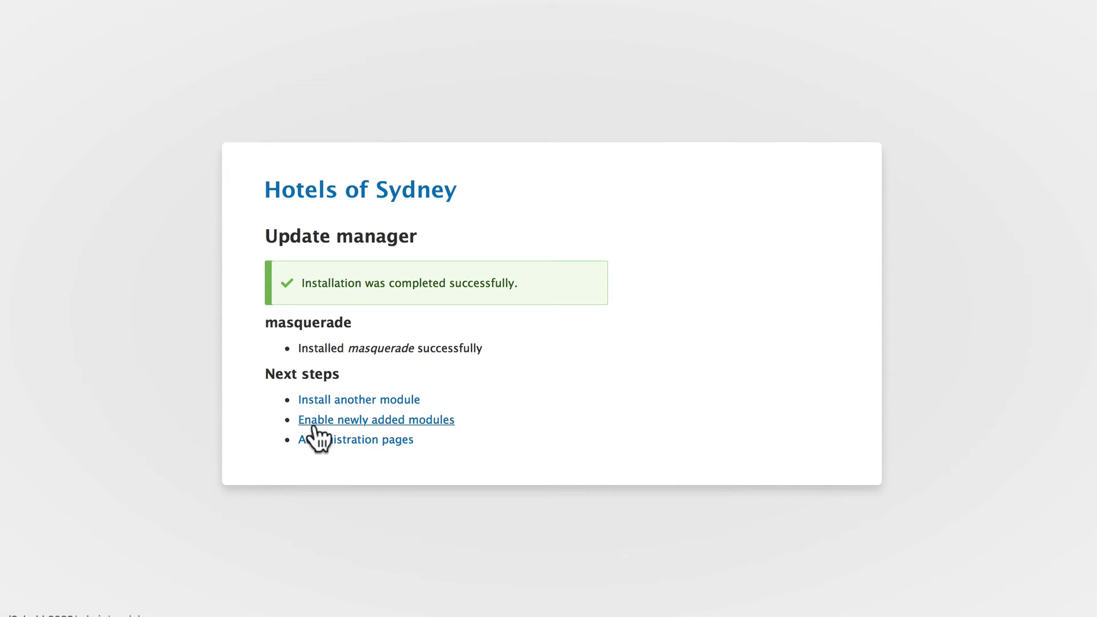
# Find Masquerade among the newly added modules, tick it, and enable it
pyautogui.click(316, 424)
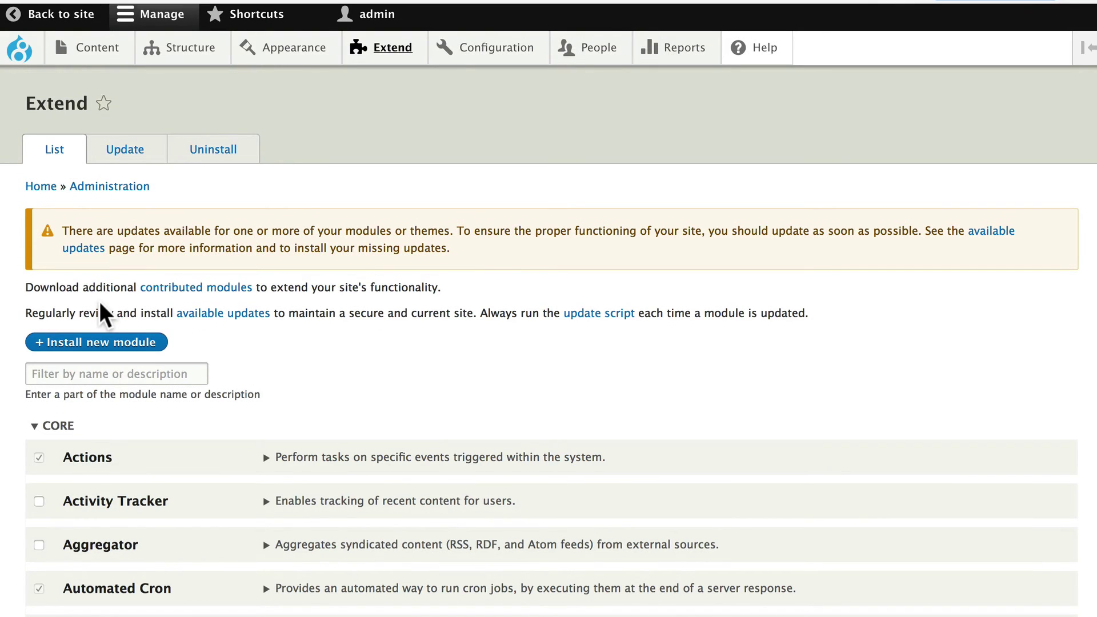
pyautogui.press('super+f')
pyautogui.write('masq')
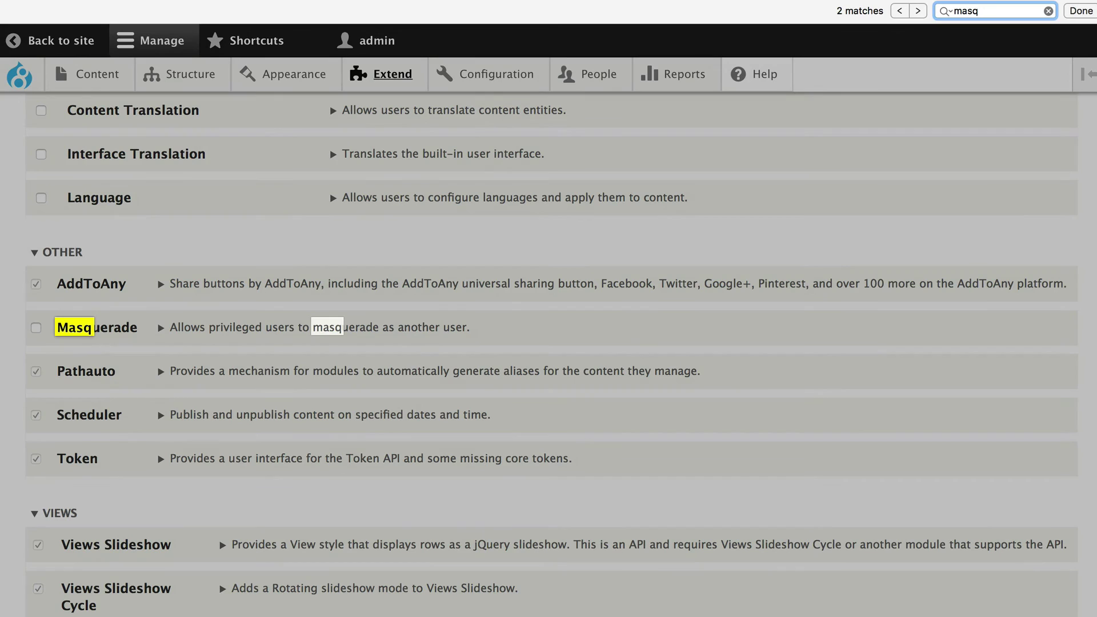
pyautogui.click(37, 328)
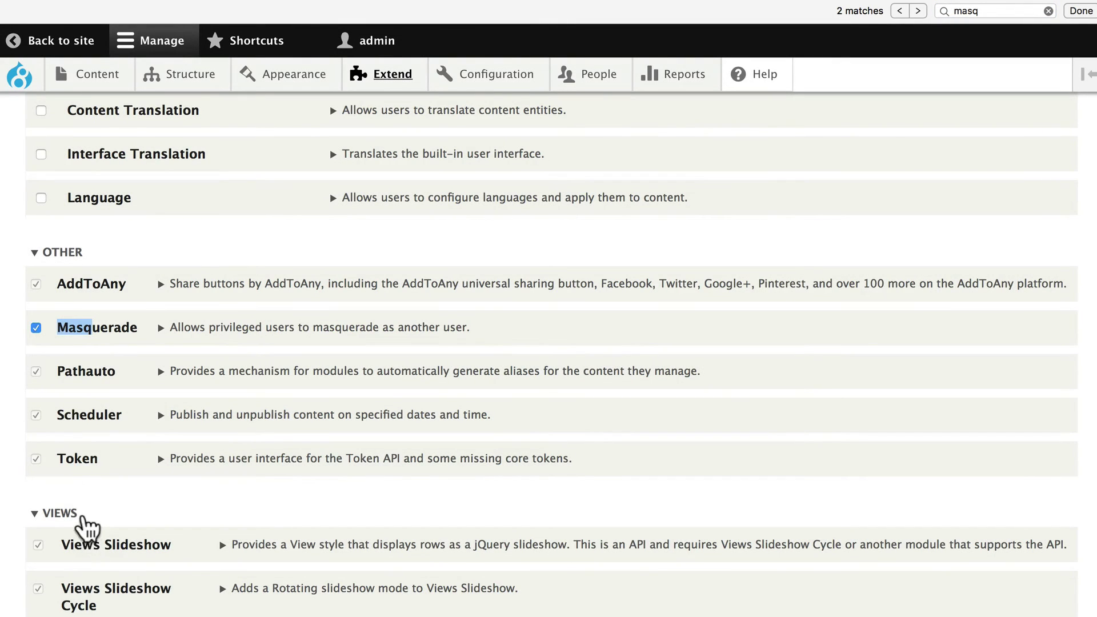
pyautogui.scroll(-6, 88, 519)
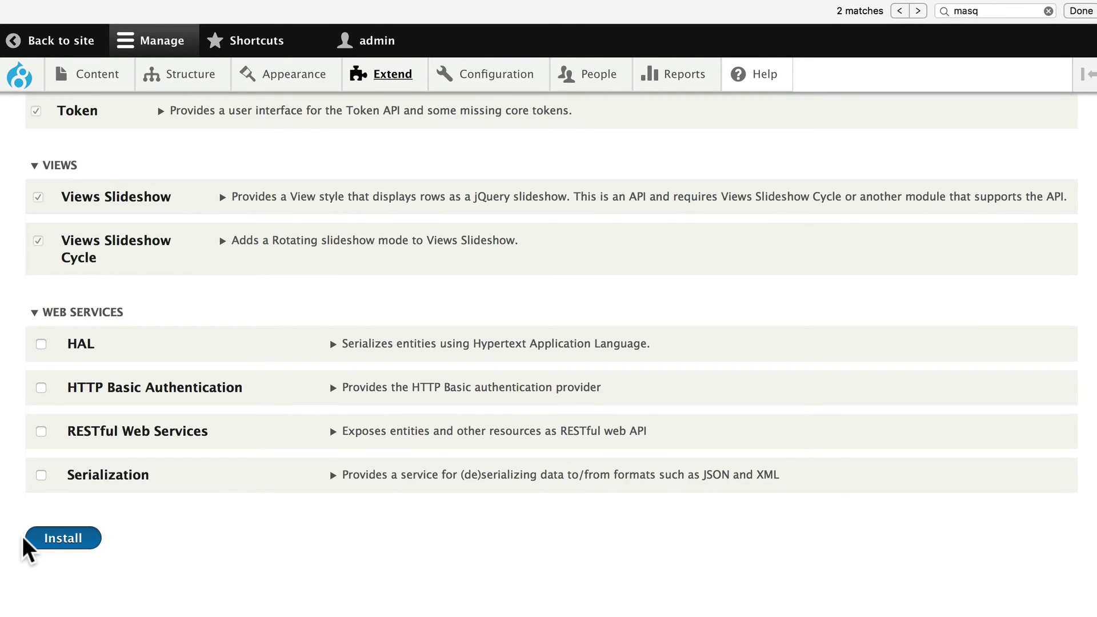
pyautogui.click(26, 539)
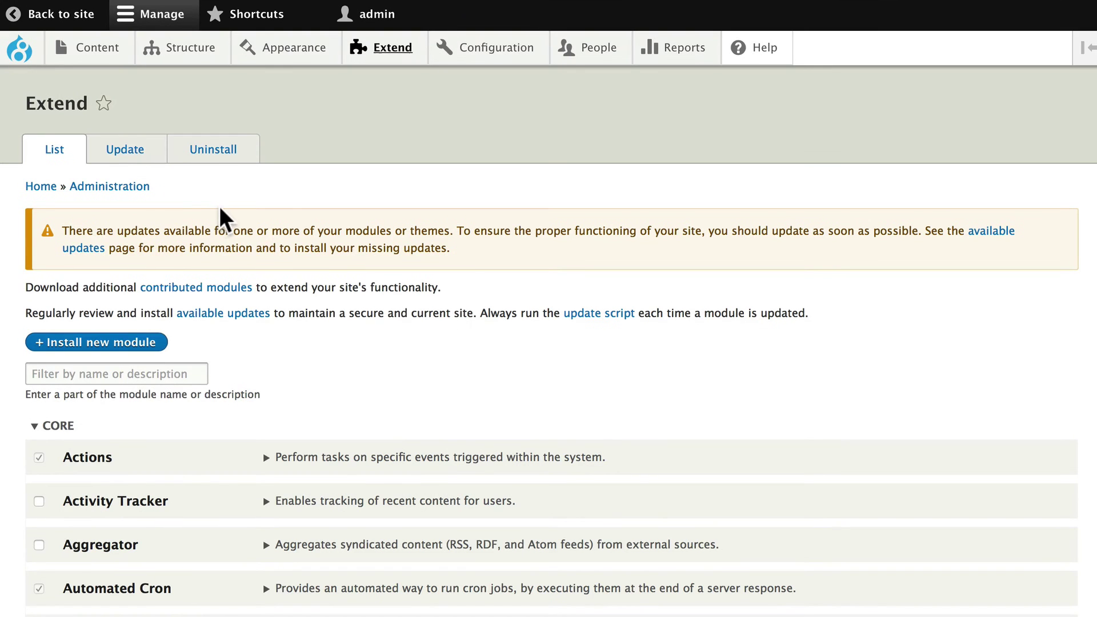
# From the People list, masquerade as the editor user via its operations dropdown
pyautogui.click(596, 47)
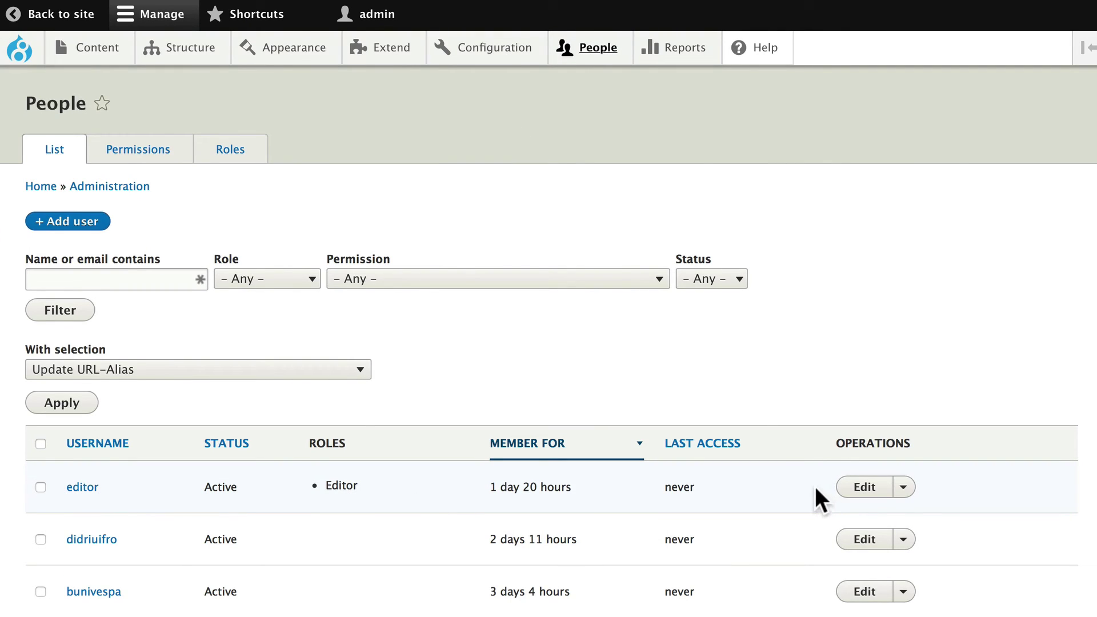
pyautogui.click(903, 489)
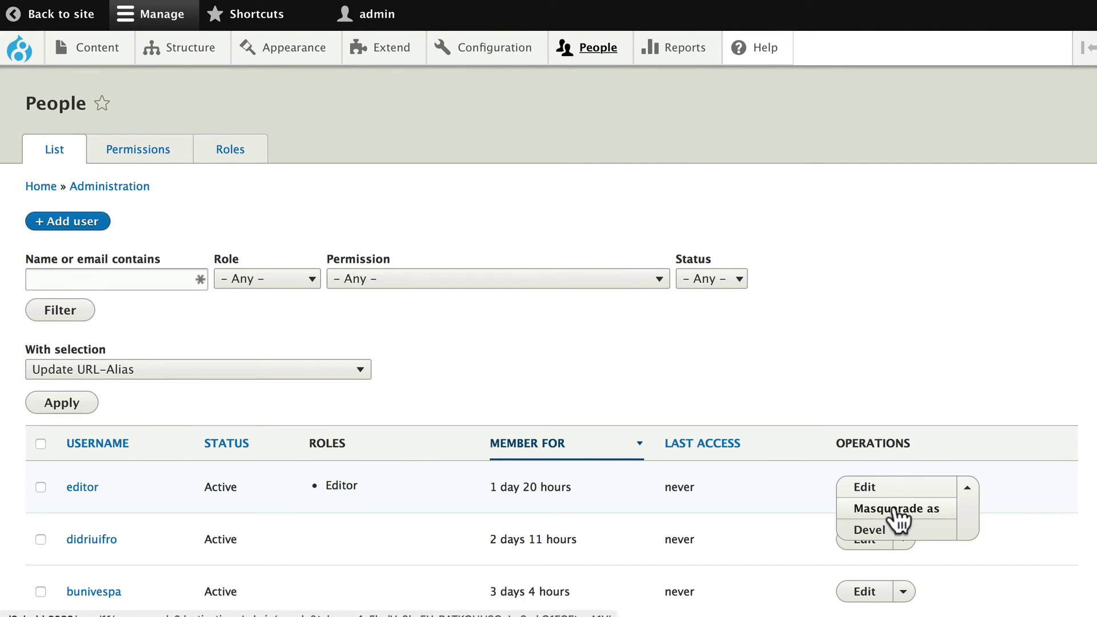
pyautogui.click(890, 508)
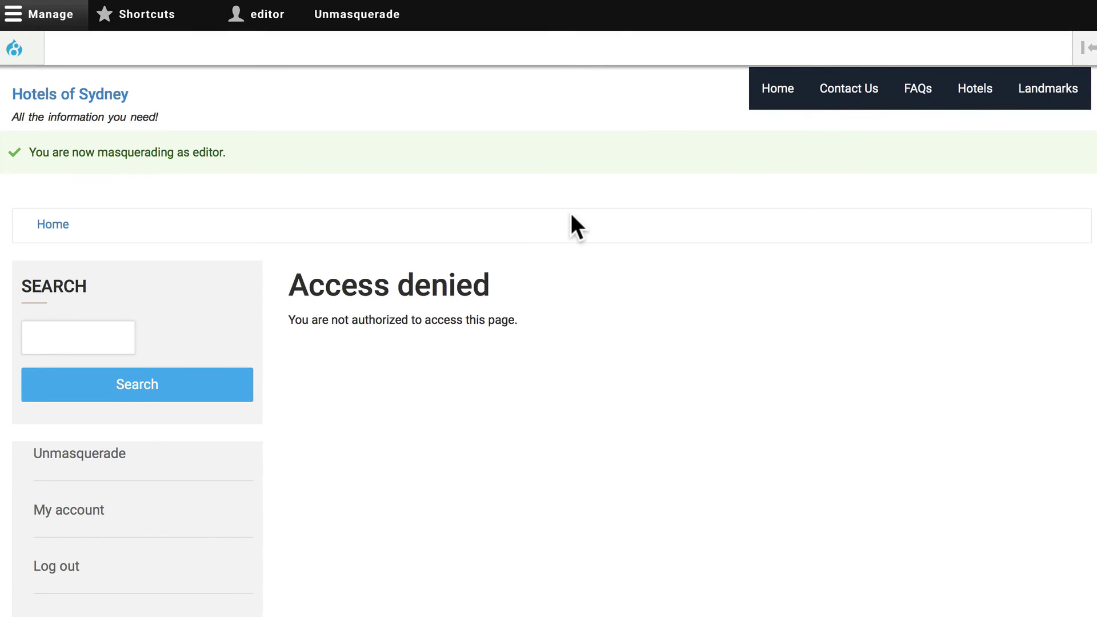
# As editor, open the Adipiscing hotel from the front page and reach its edit form
pyautogui.click(777, 88)
pyautogui.click(317, 229)
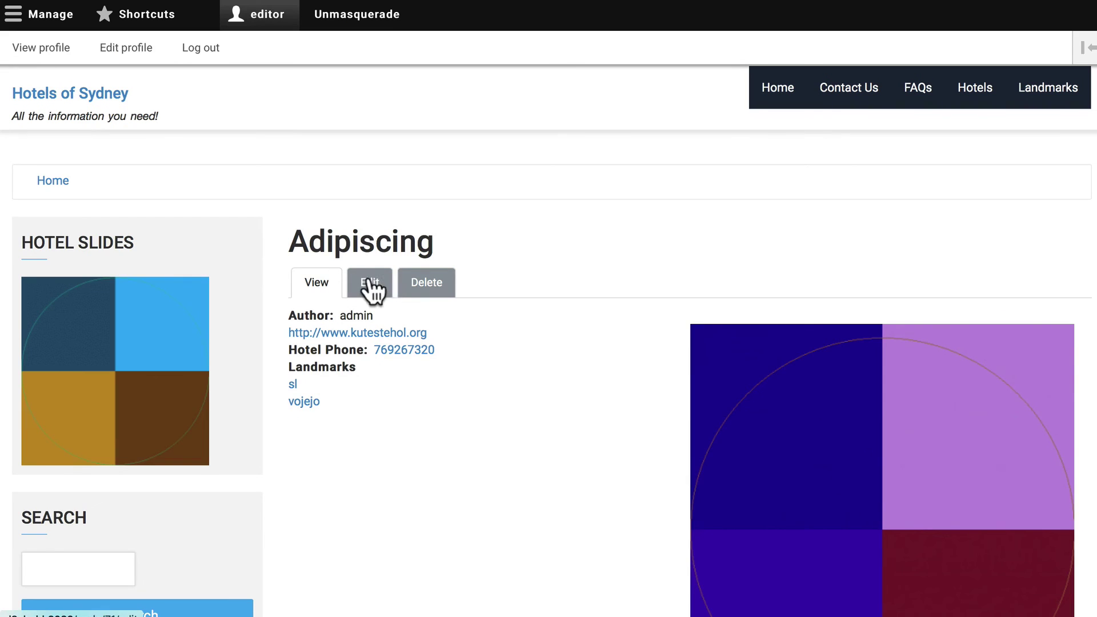
pyautogui.click(366, 280)
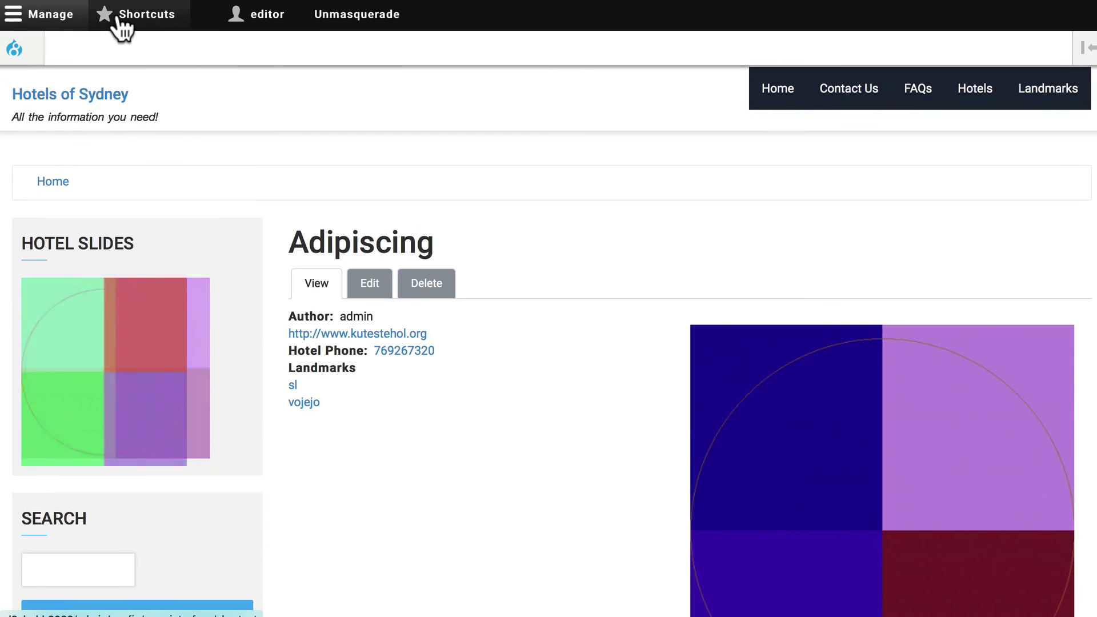
# Use the editor's Shortcuts menu to reach the Add content page
pyautogui.click(119, 18)
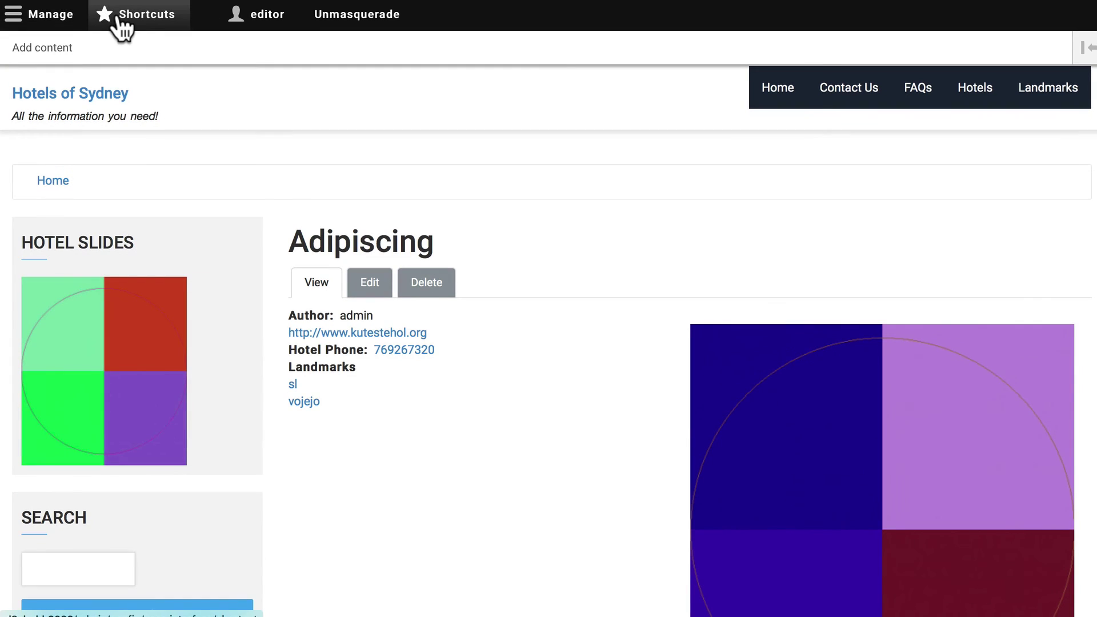
pyautogui.click(120, 23)
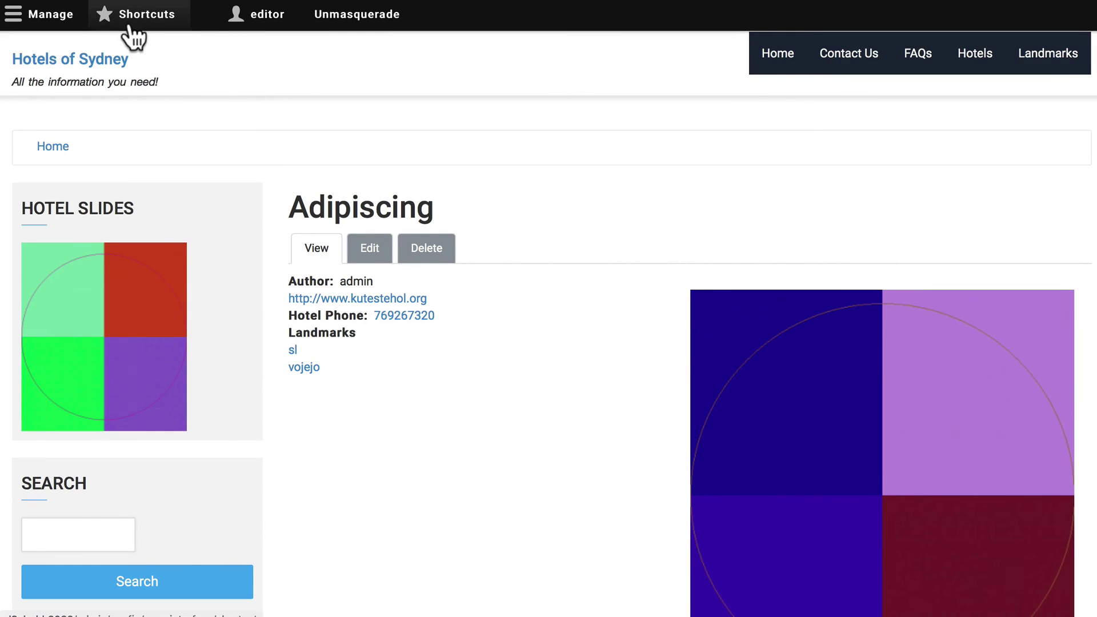
pyautogui.click(125, 18)
pyautogui.click(41, 48)
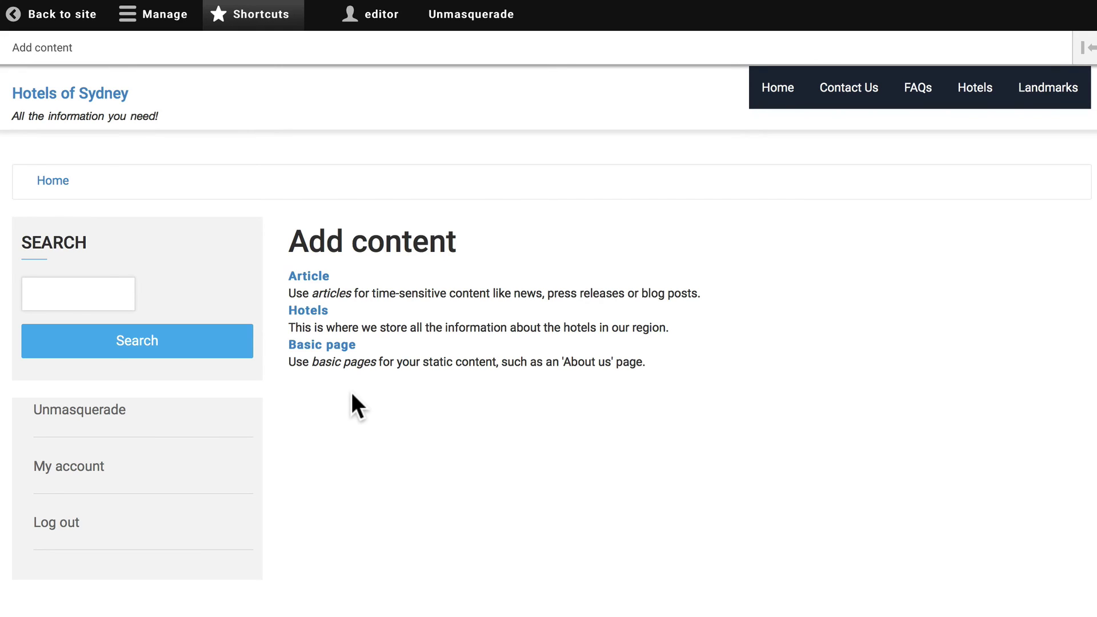
# Open the bip landmark page from the Landmarks listing and scroll through it
pyautogui.click(1048, 94)
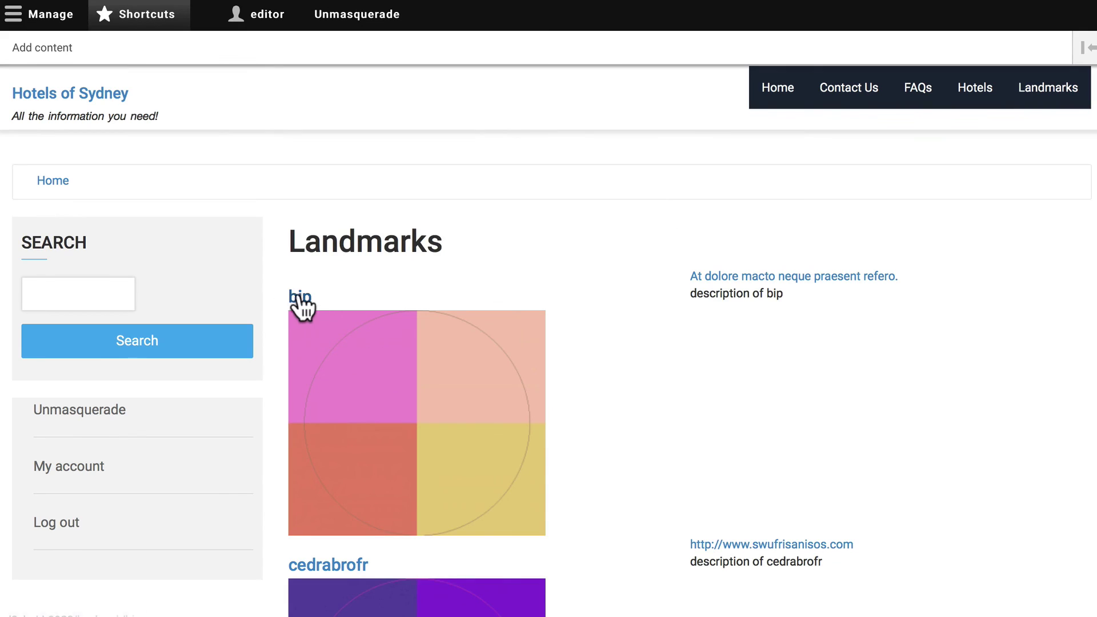
pyautogui.click(297, 297)
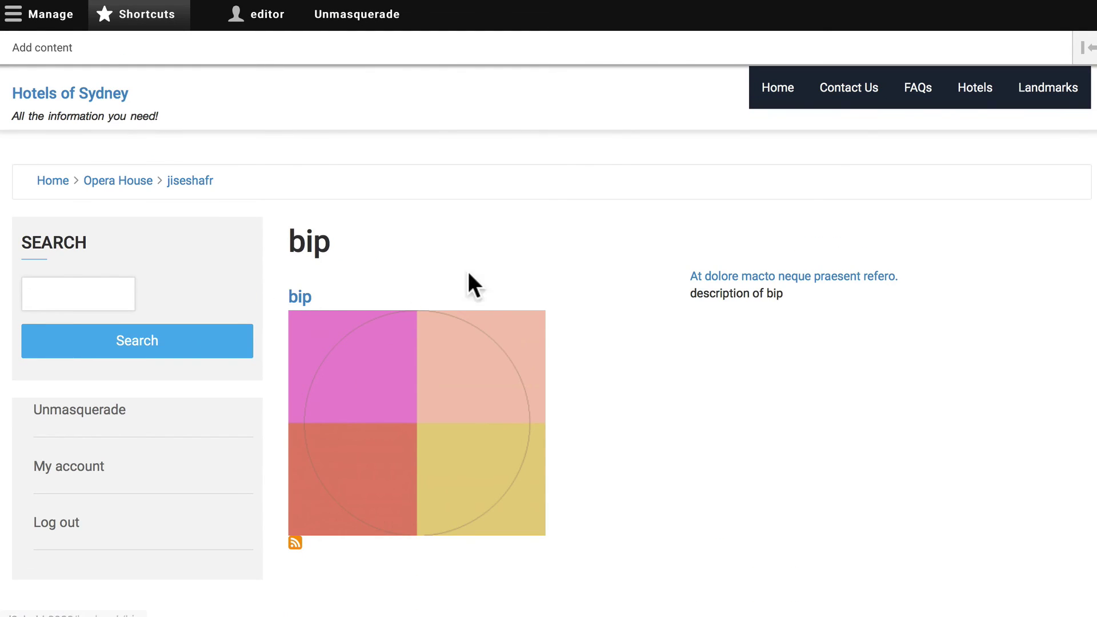
pyautogui.moveTo(430, 436)
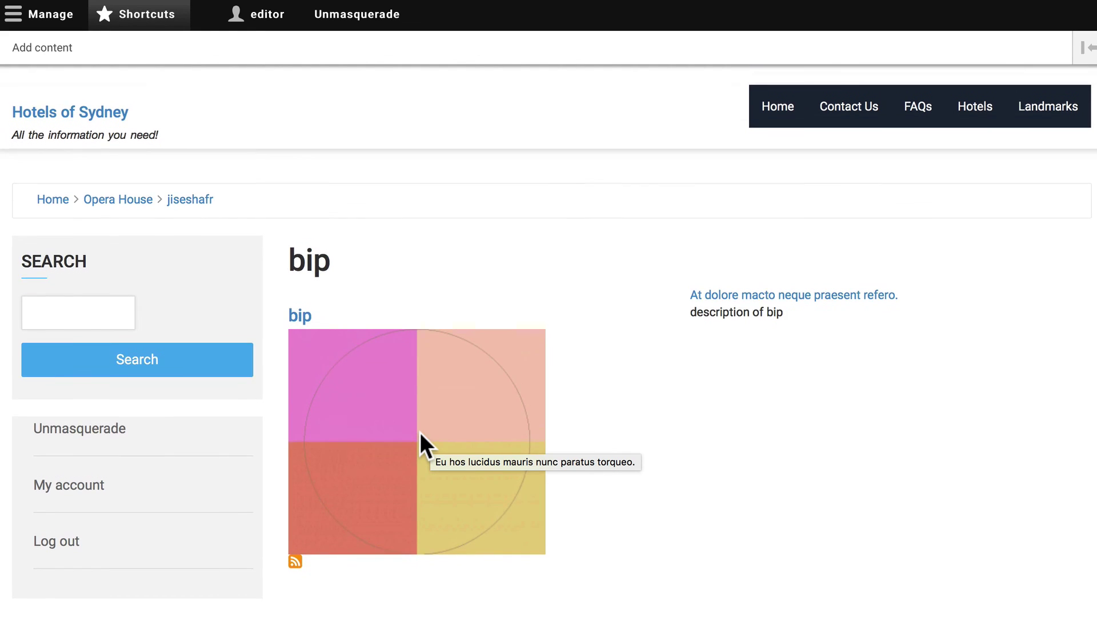
pyautogui.scroll(-1, 420, 433)
pyautogui.scroll(-4, 420, 433)
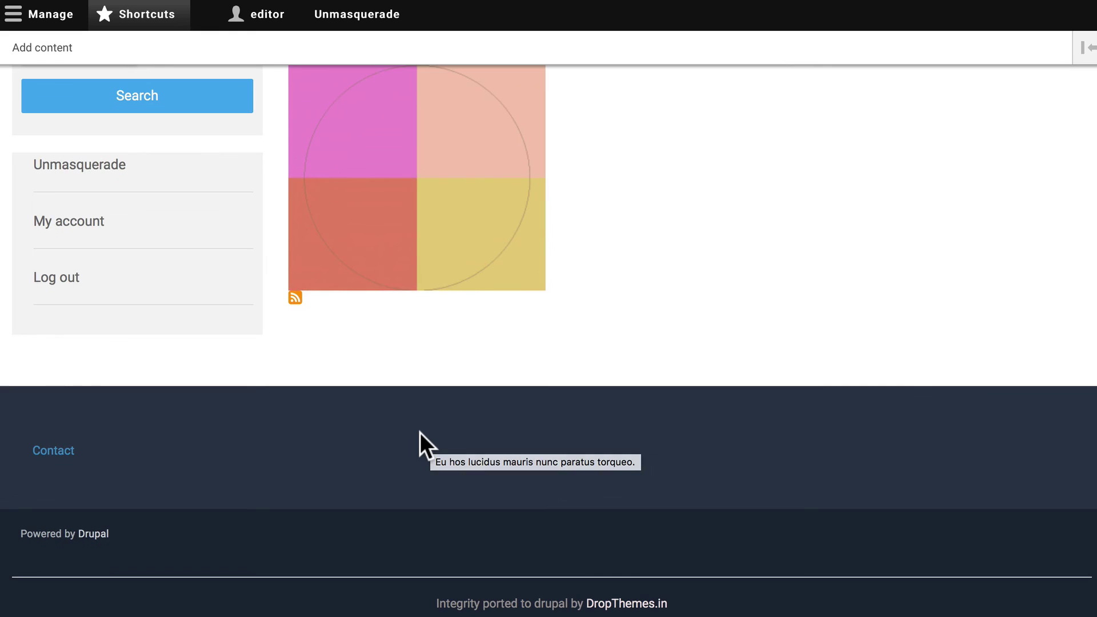
pyautogui.scroll(5, 251, 434)
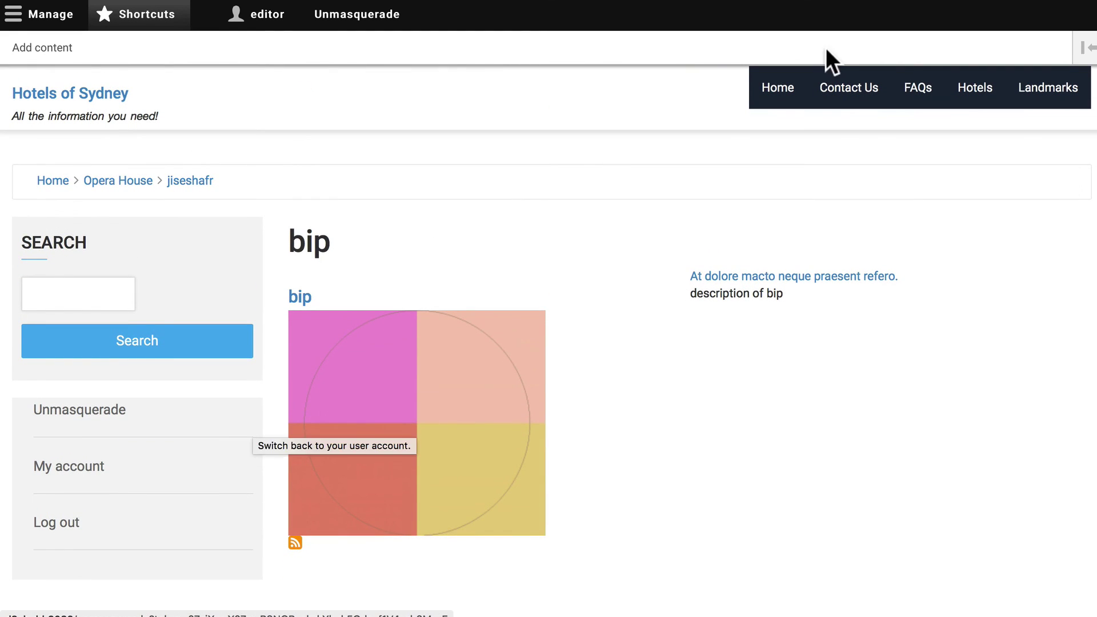
# Open the All About Sydney page's edit form via FAQs, then unmasquerade back to admin
pyautogui.click(918, 86)
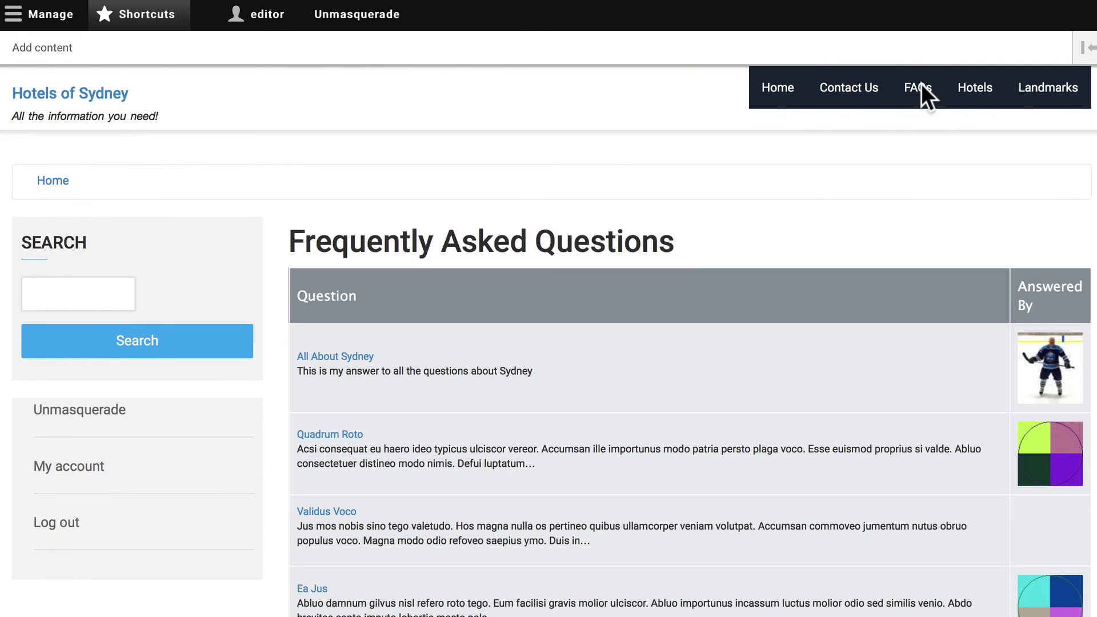
pyautogui.click(325, 356)
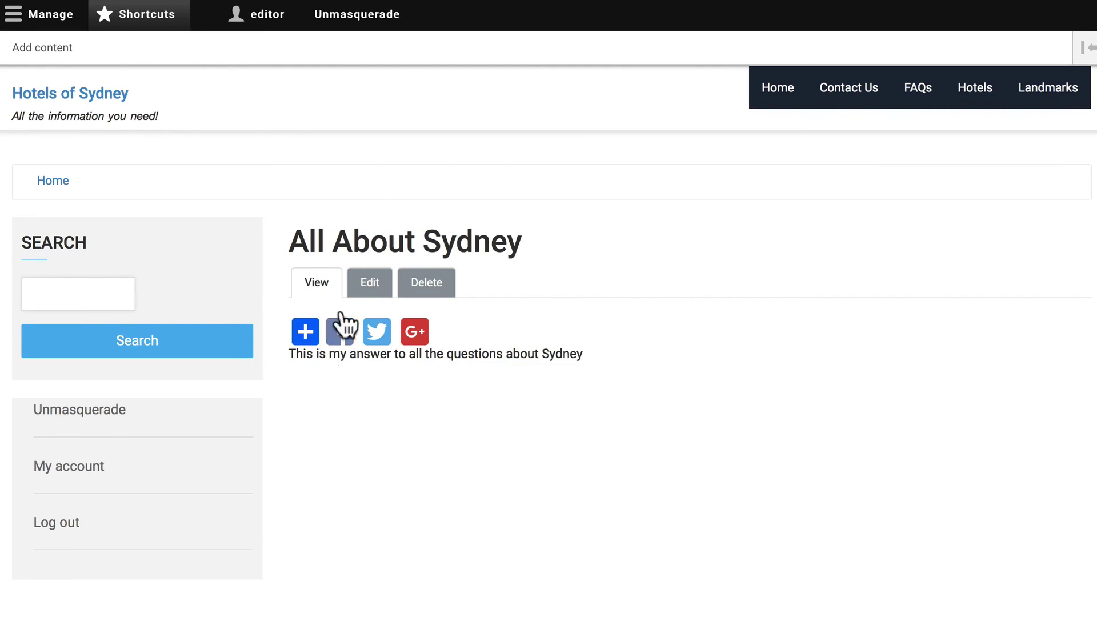
pyautogui.click(369, 281)
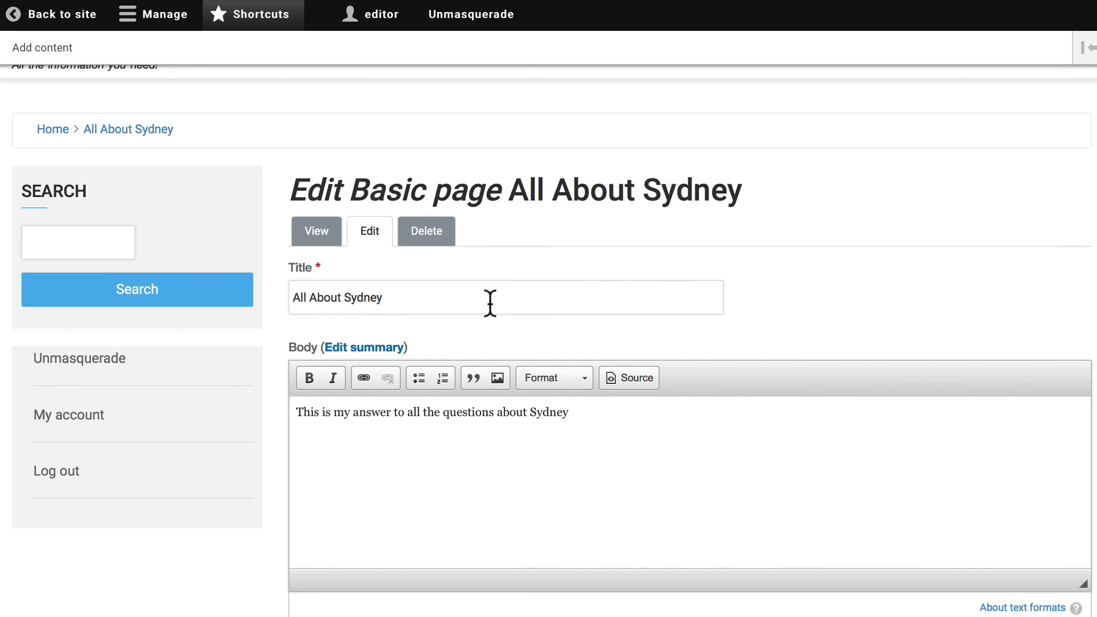
pyautogui.scroll(2, 490, 303)
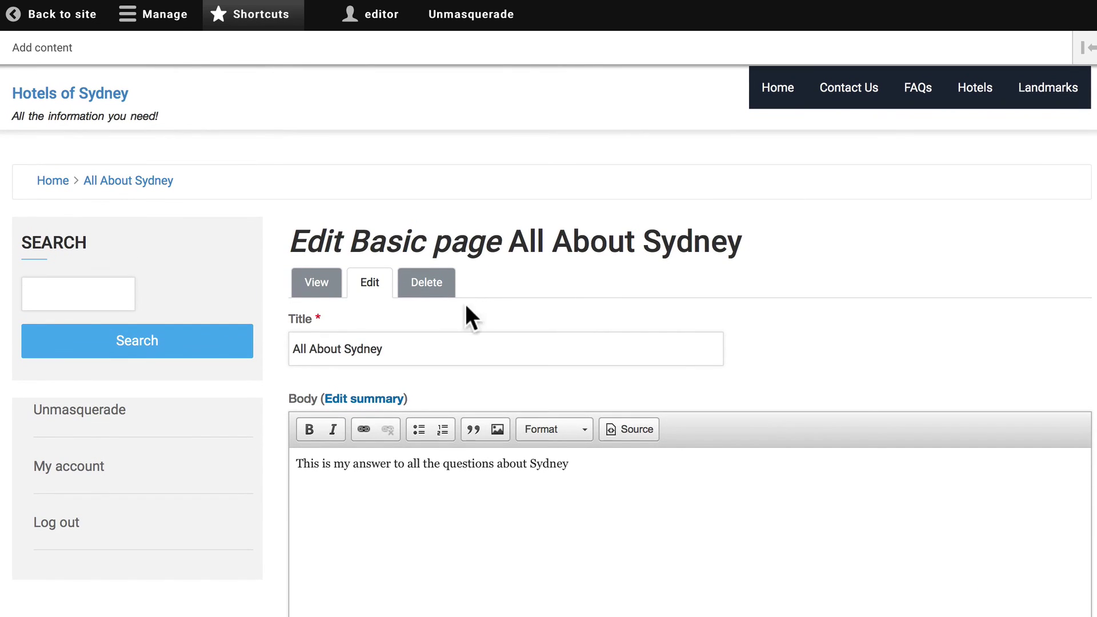
pyautogui.click(468, 21)
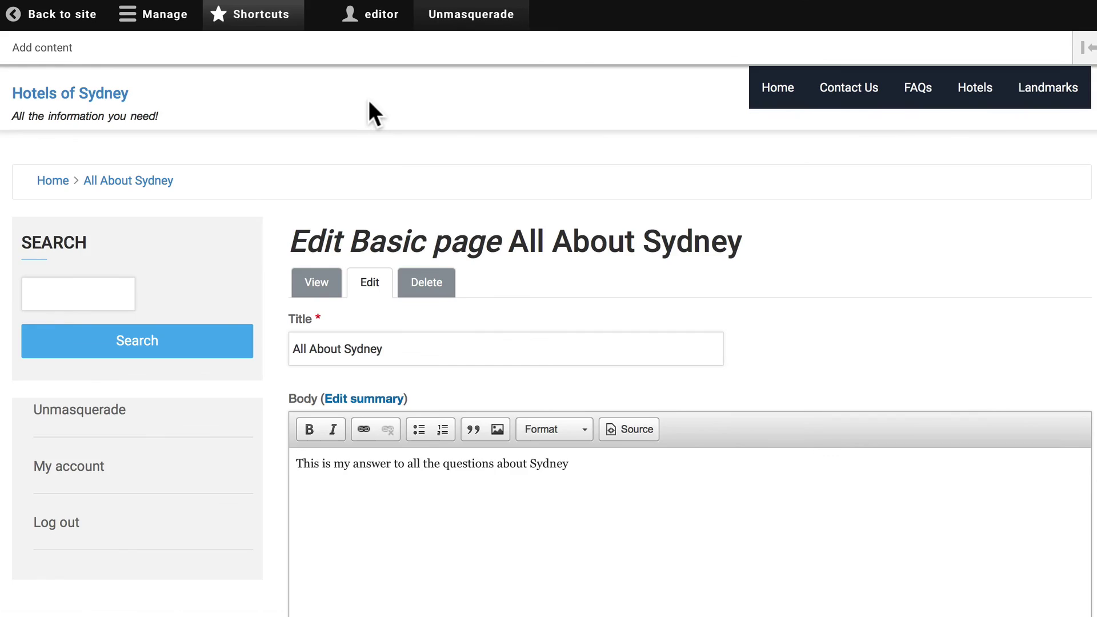